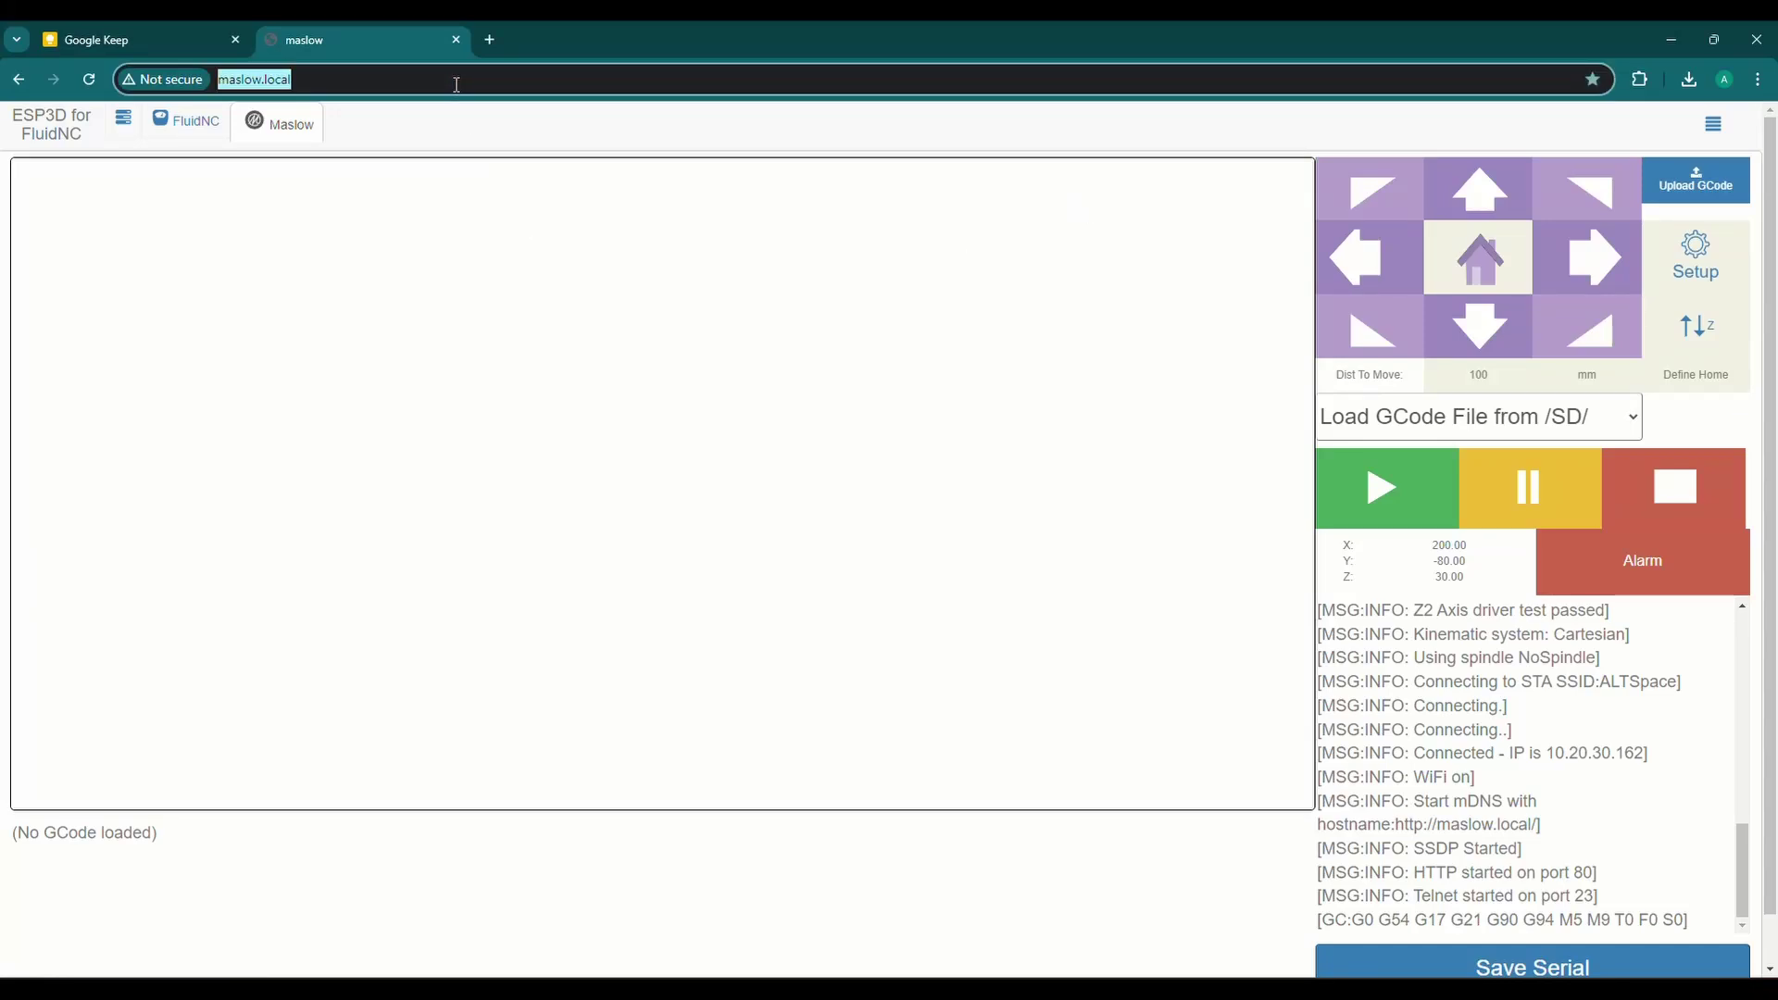
On the FluidNC settings page, open the OTA 'Update the firmware wirelessly' dialog
left_click(494, 123)
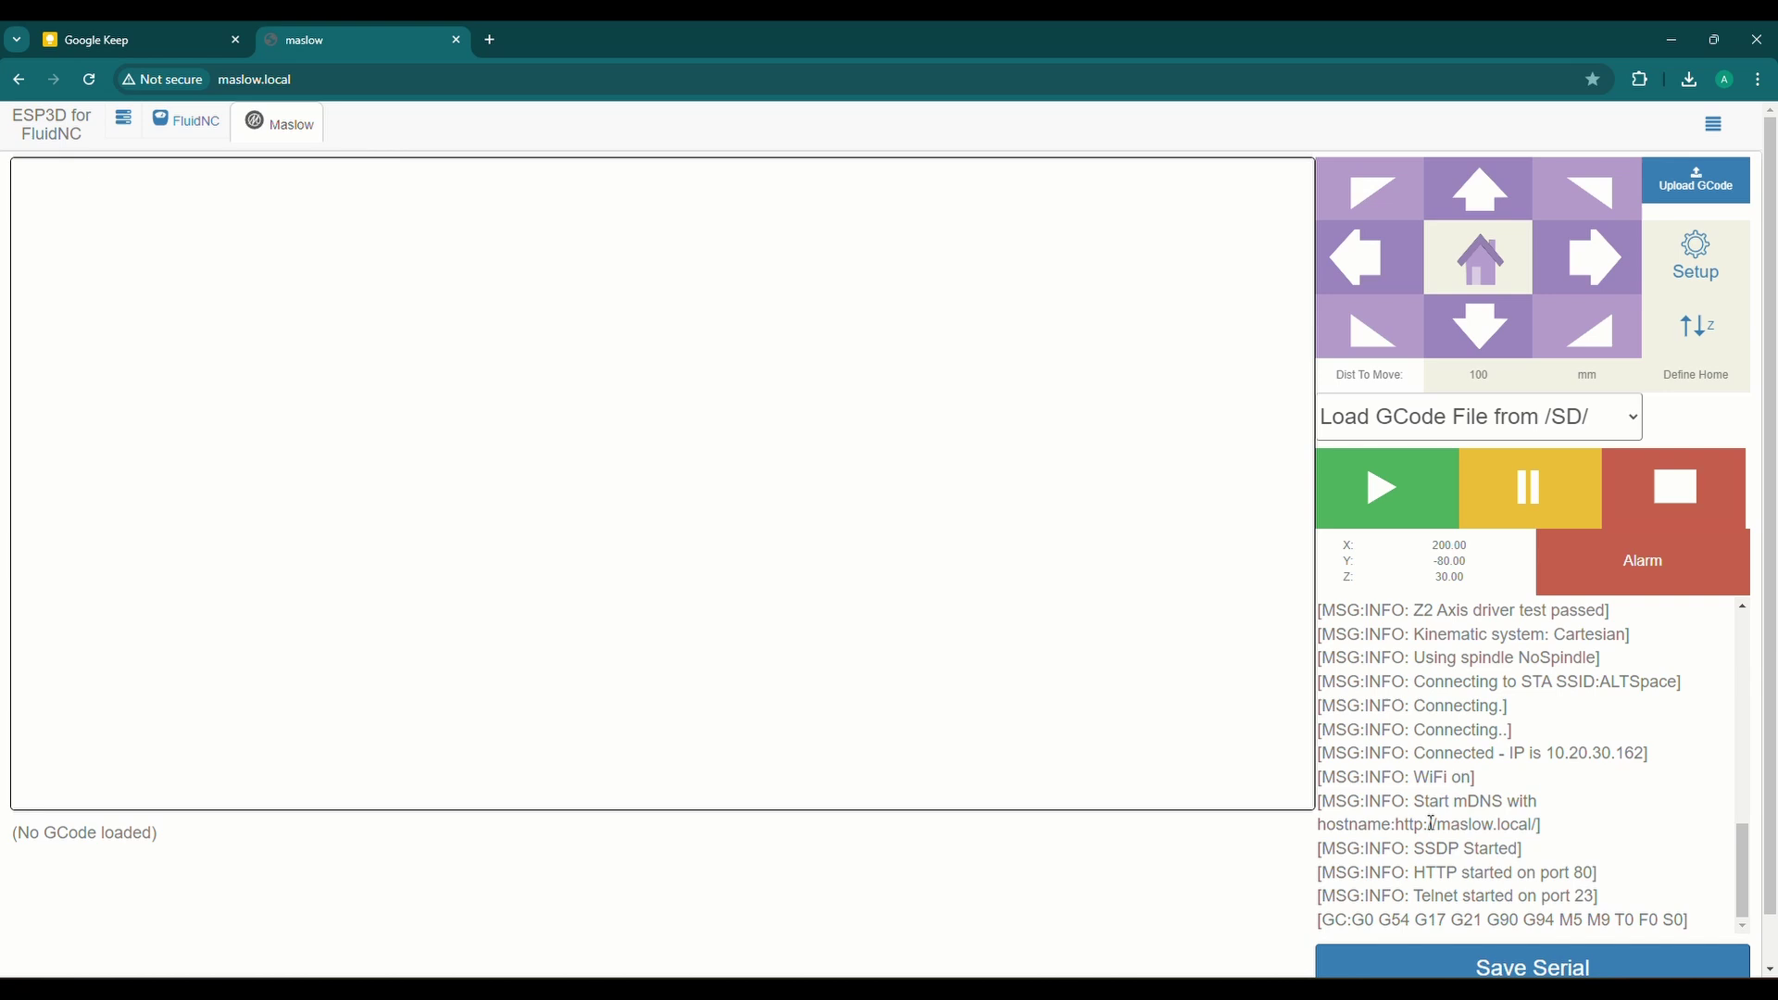
left_click(176, 129)
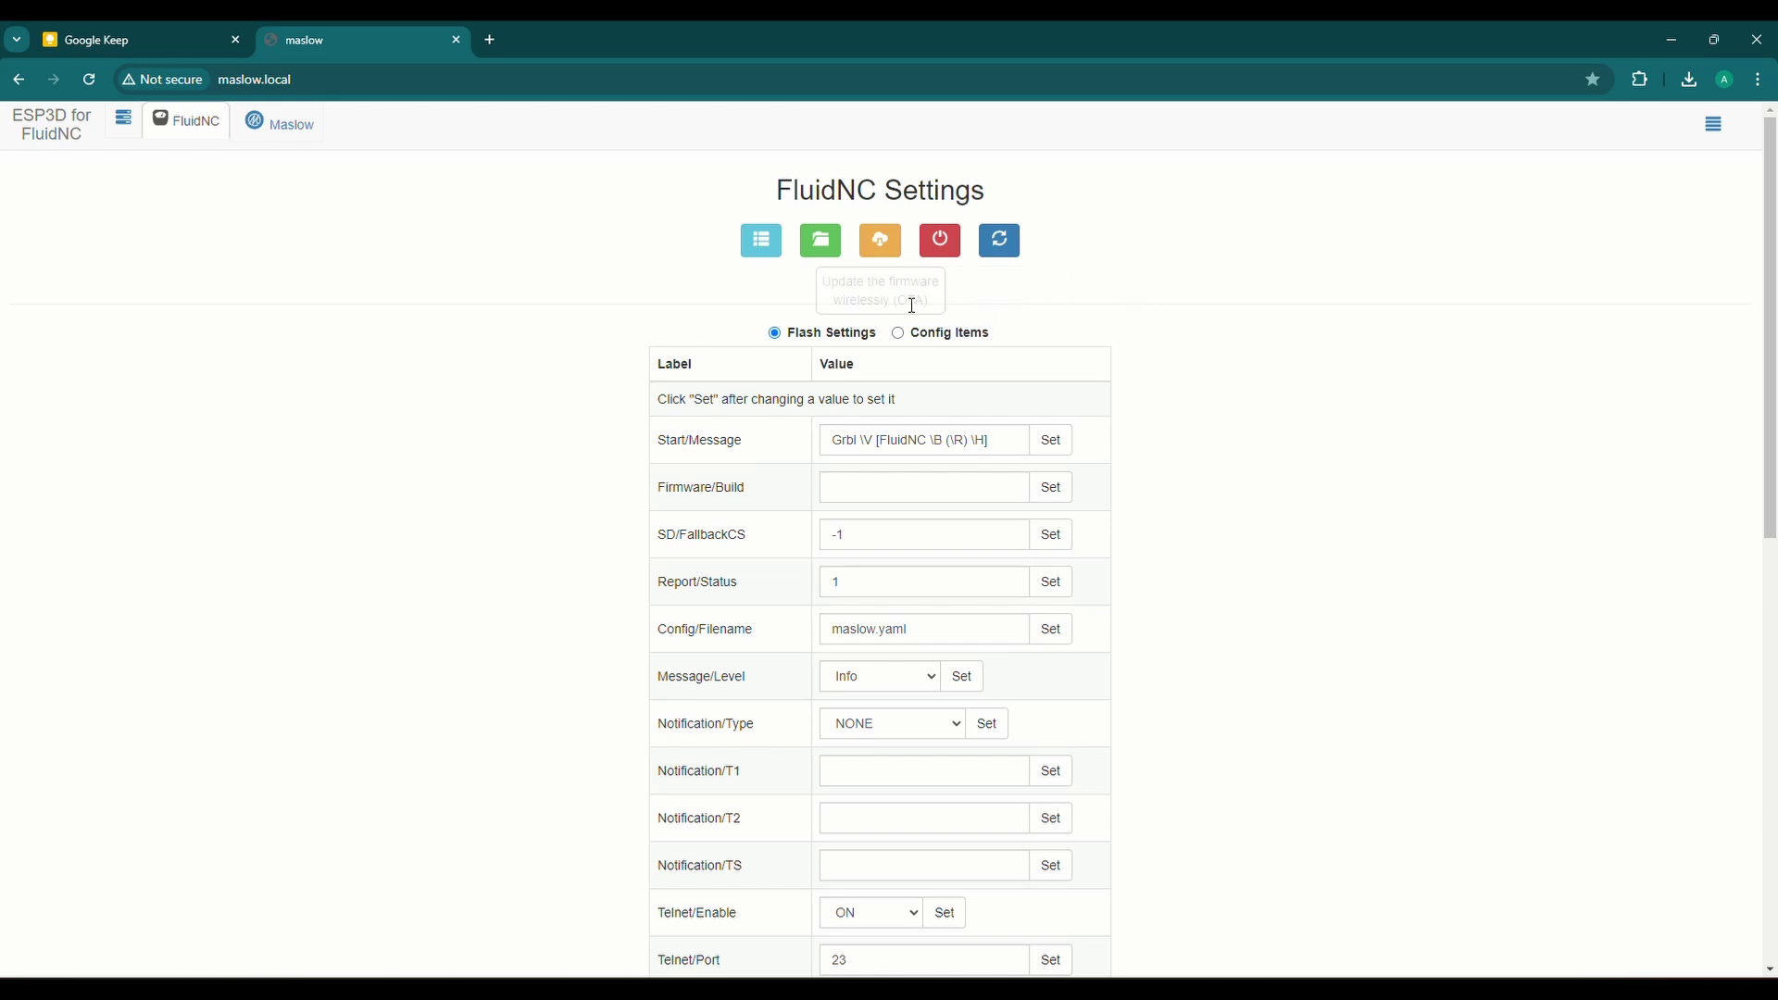
left_click(879, 243)
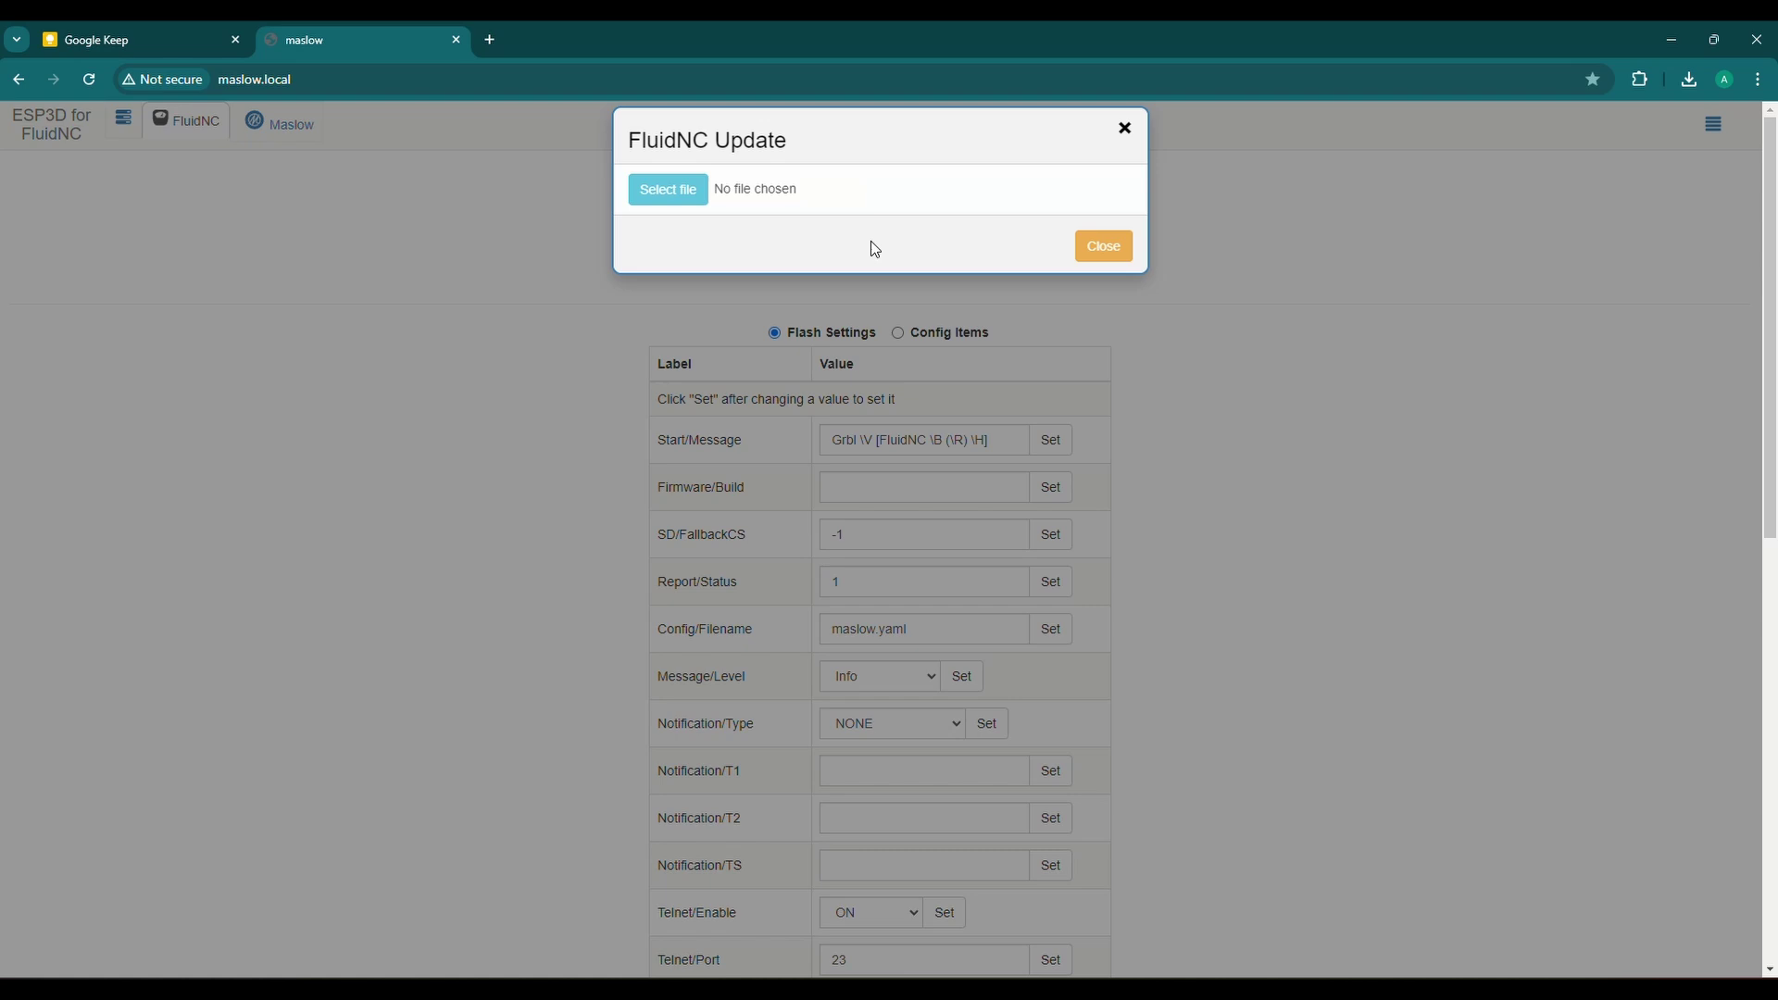
left_click(658, 191)
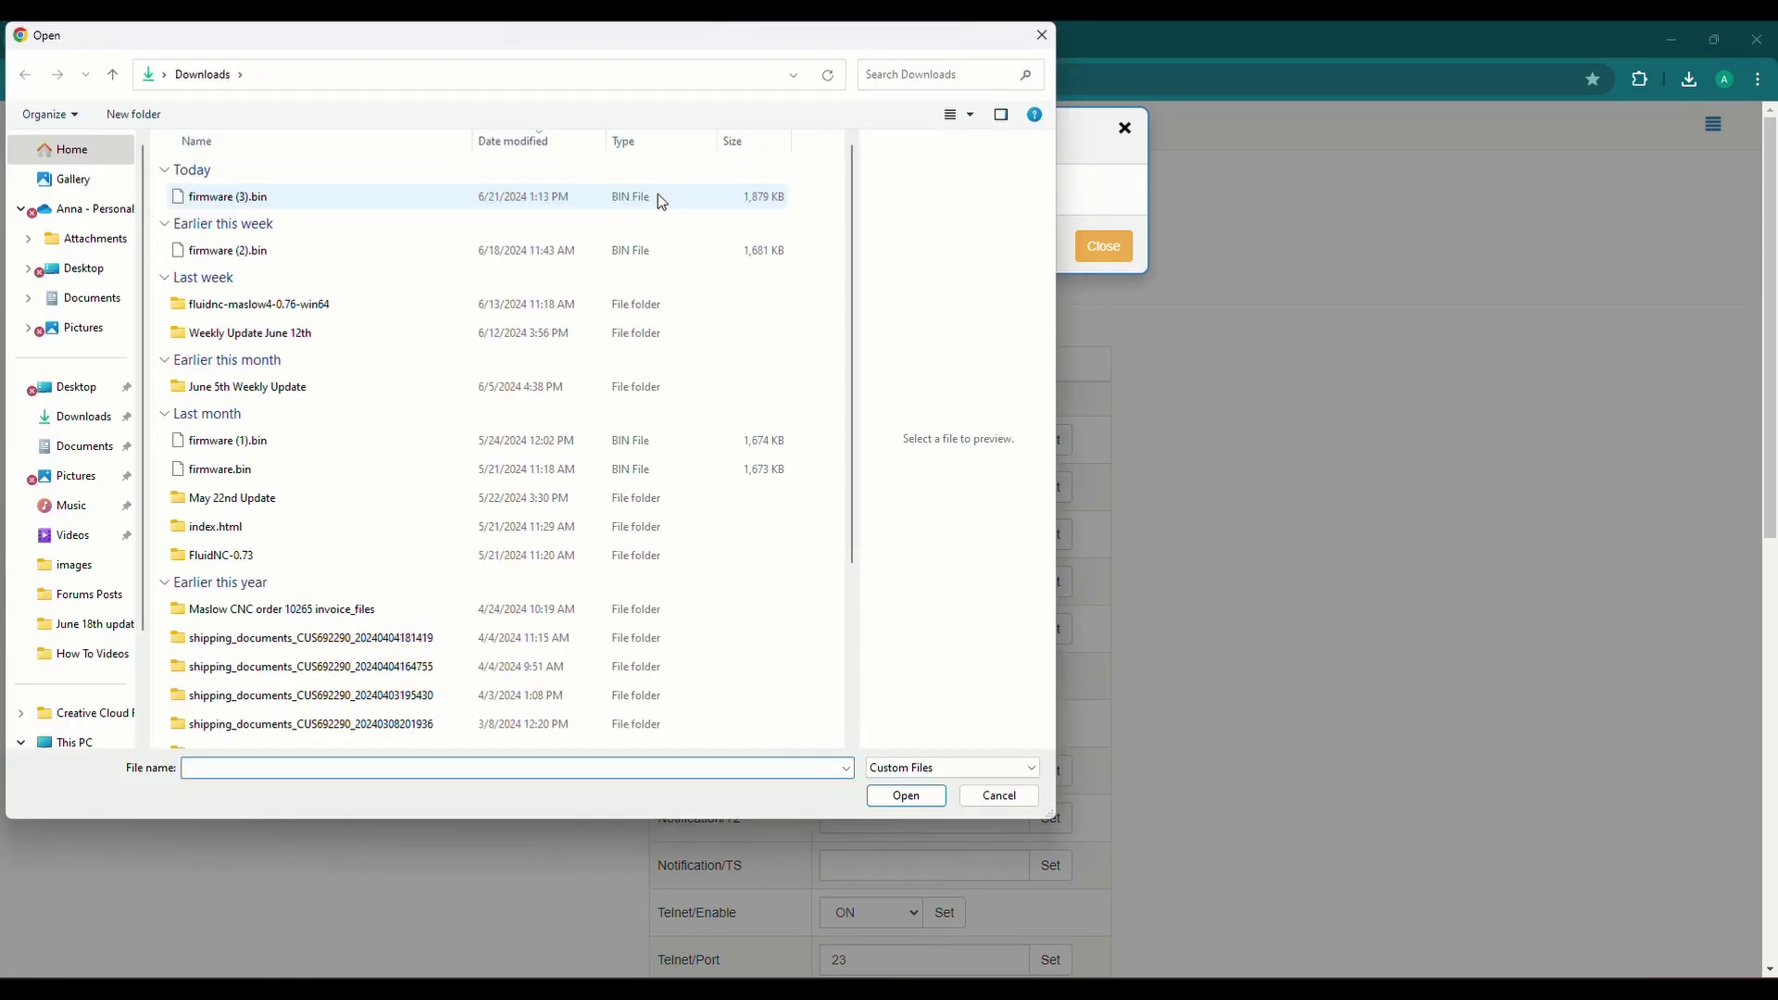
left_click_drag(352, 34, 481, 124)
left_click(401, 168)
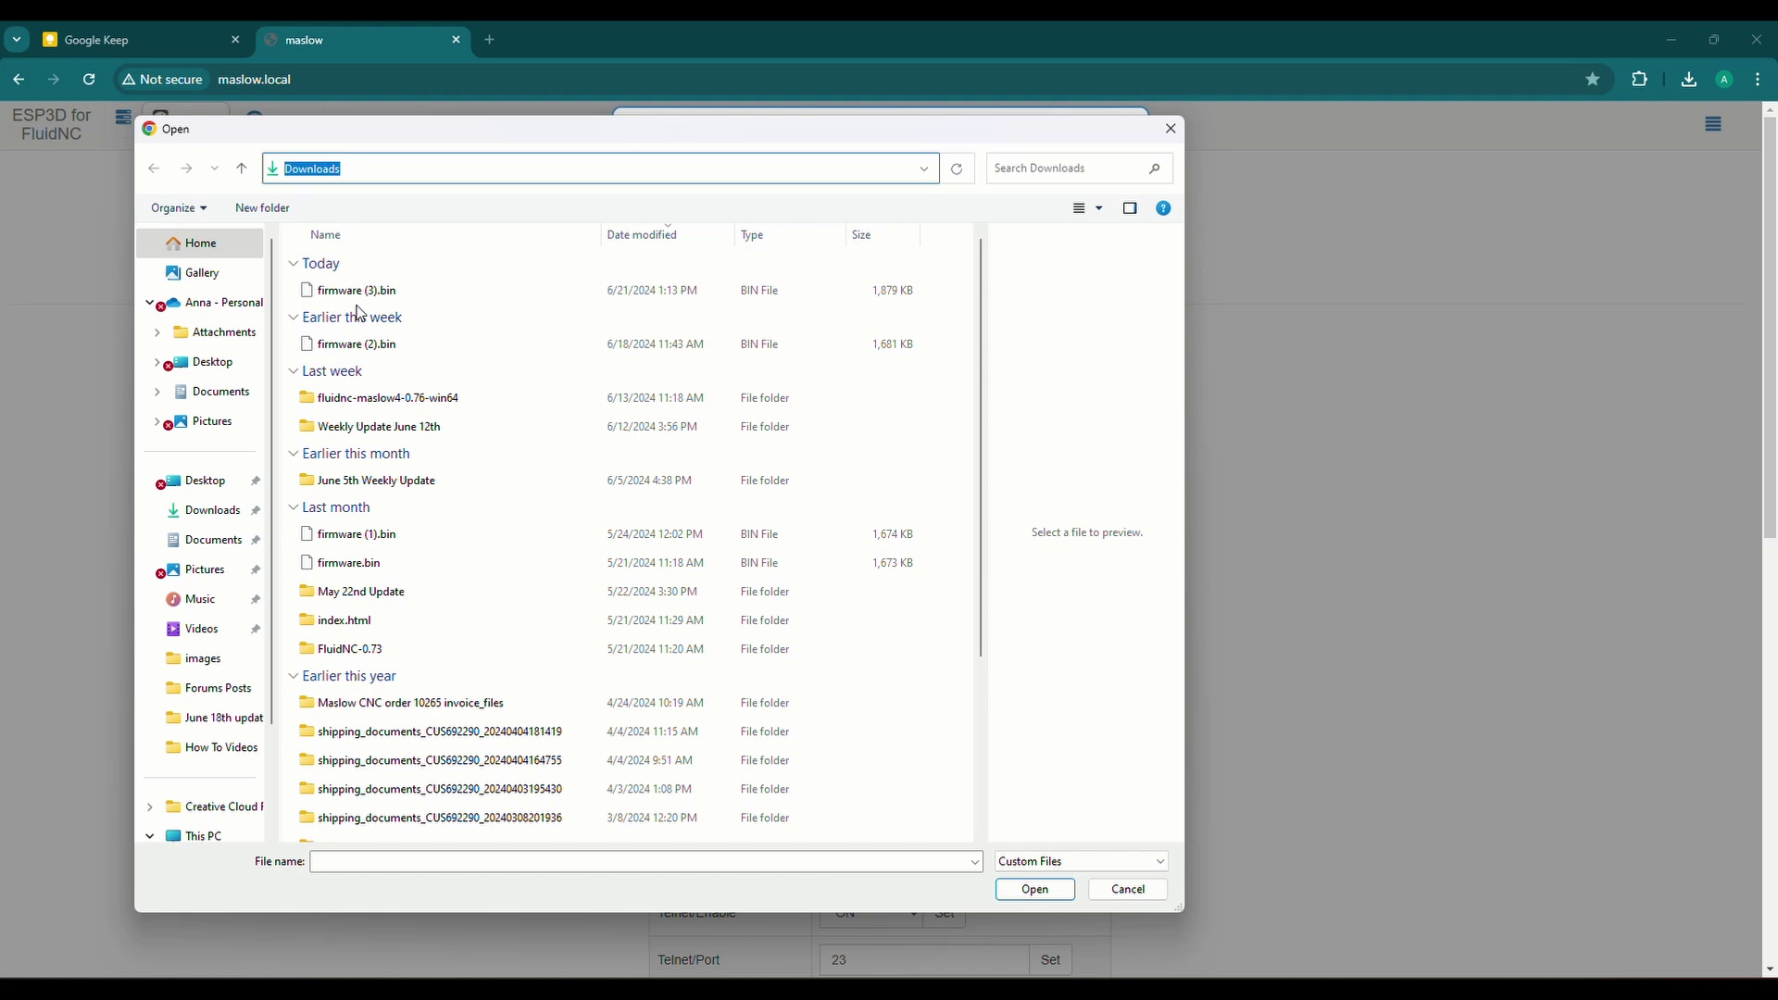
left_click(1132, 890)
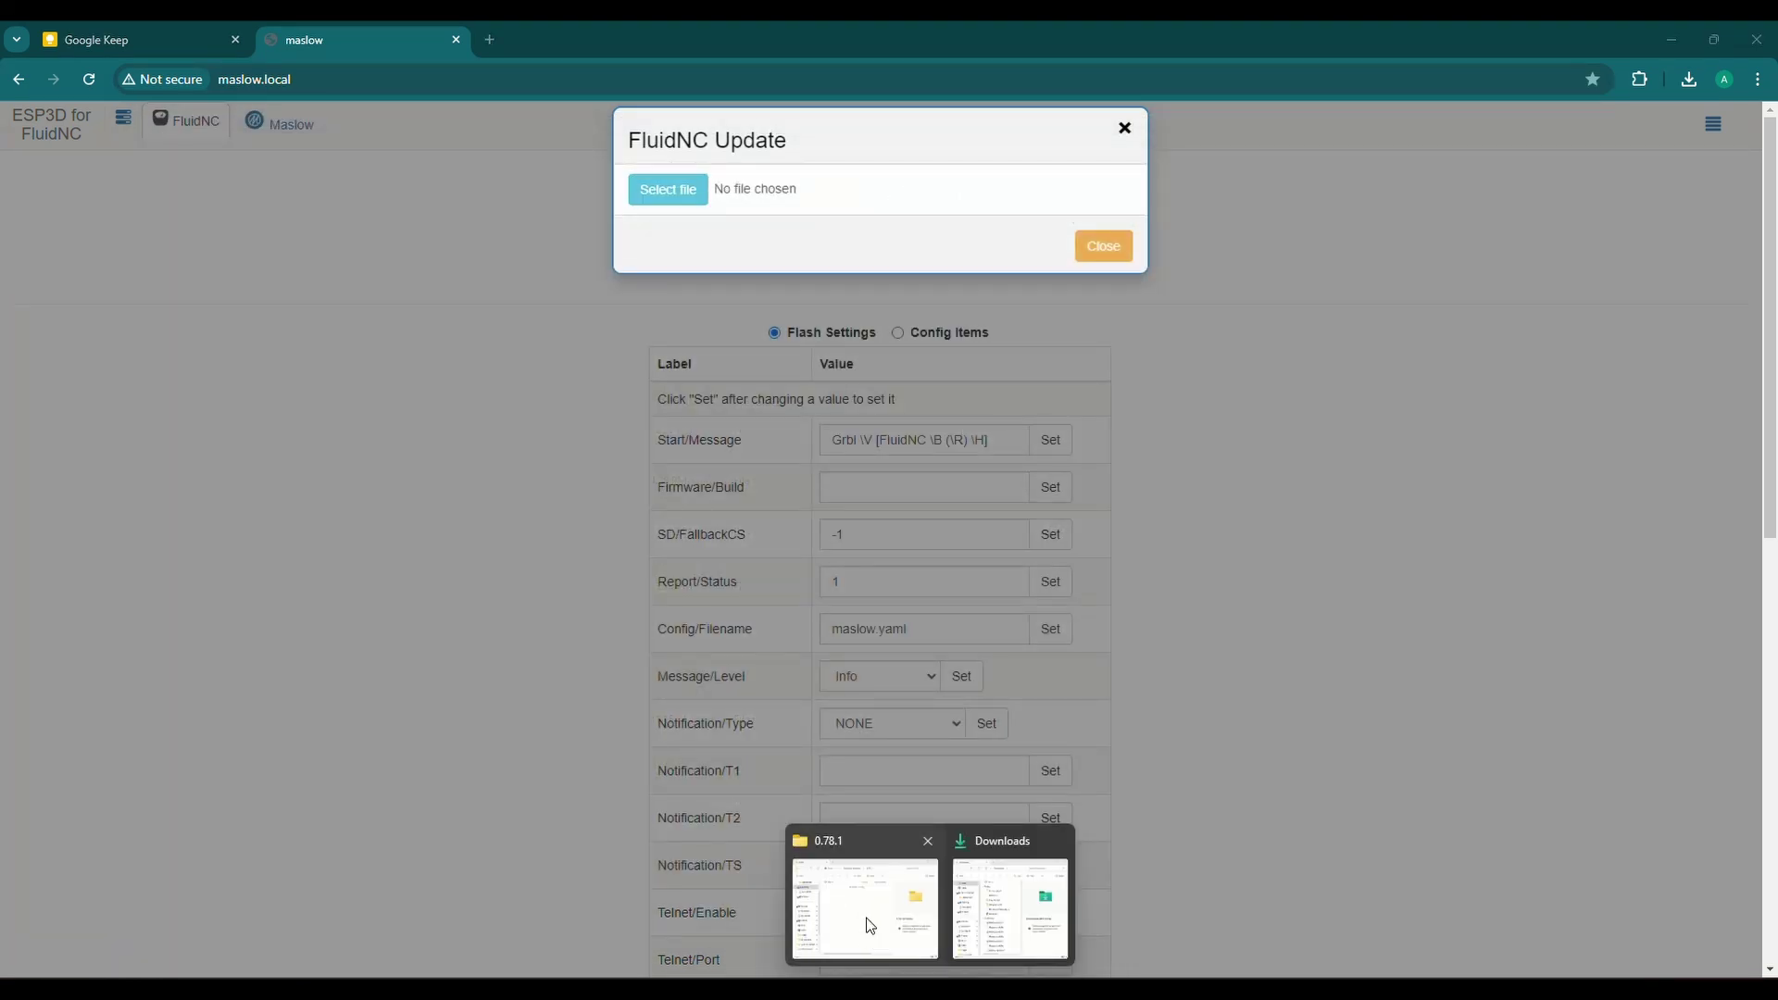
Drag firmware (3).bin, maslow (3) and index (1).html from the Downloads window into 0.78.1
left_click(1023, 905)
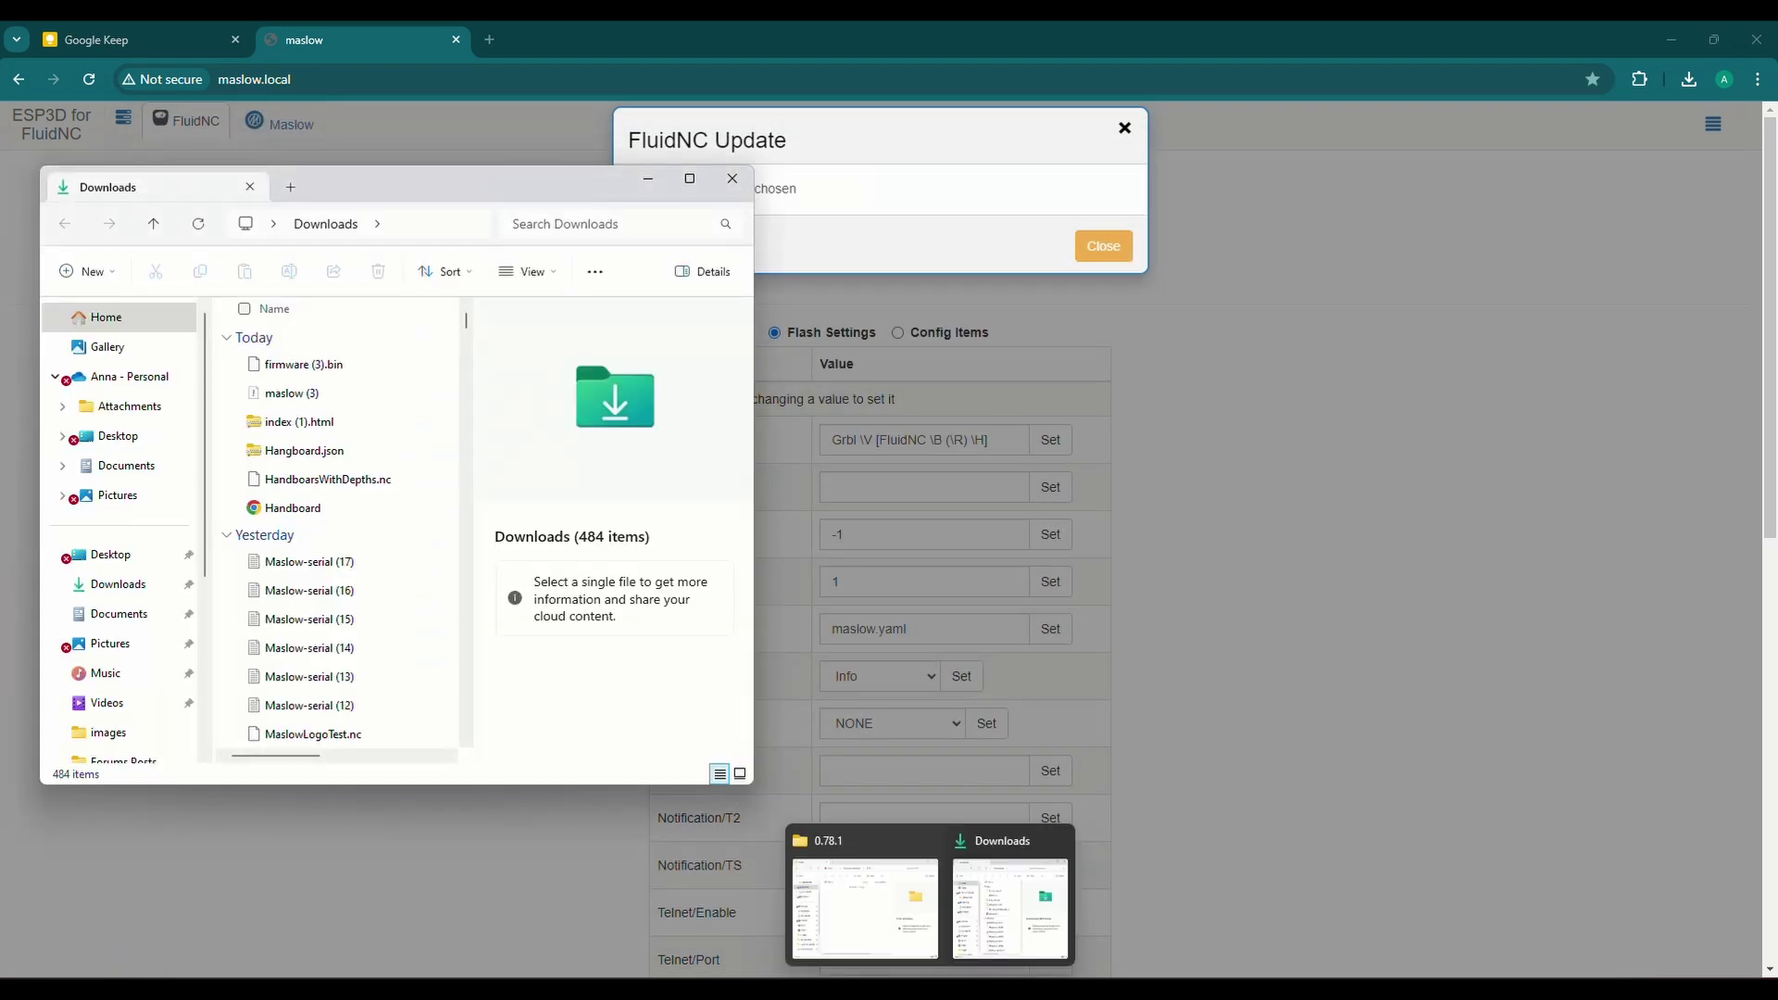
left_click(915, 906)
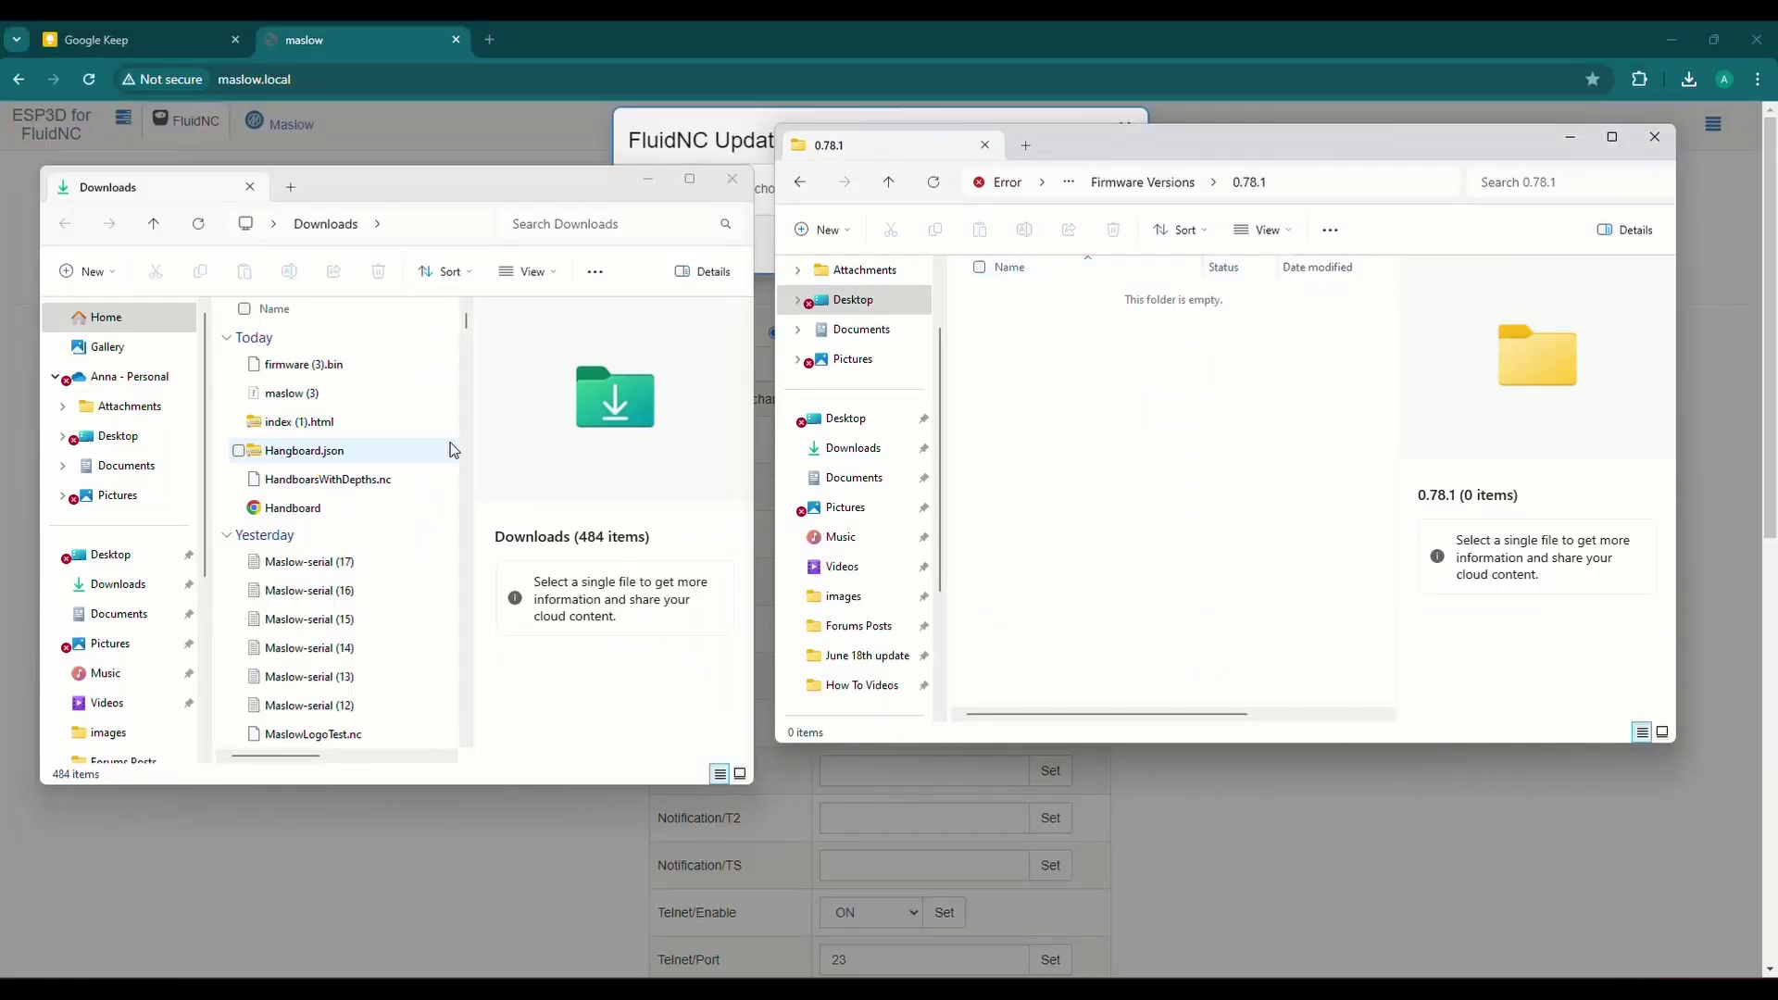
left_click(239, 364)
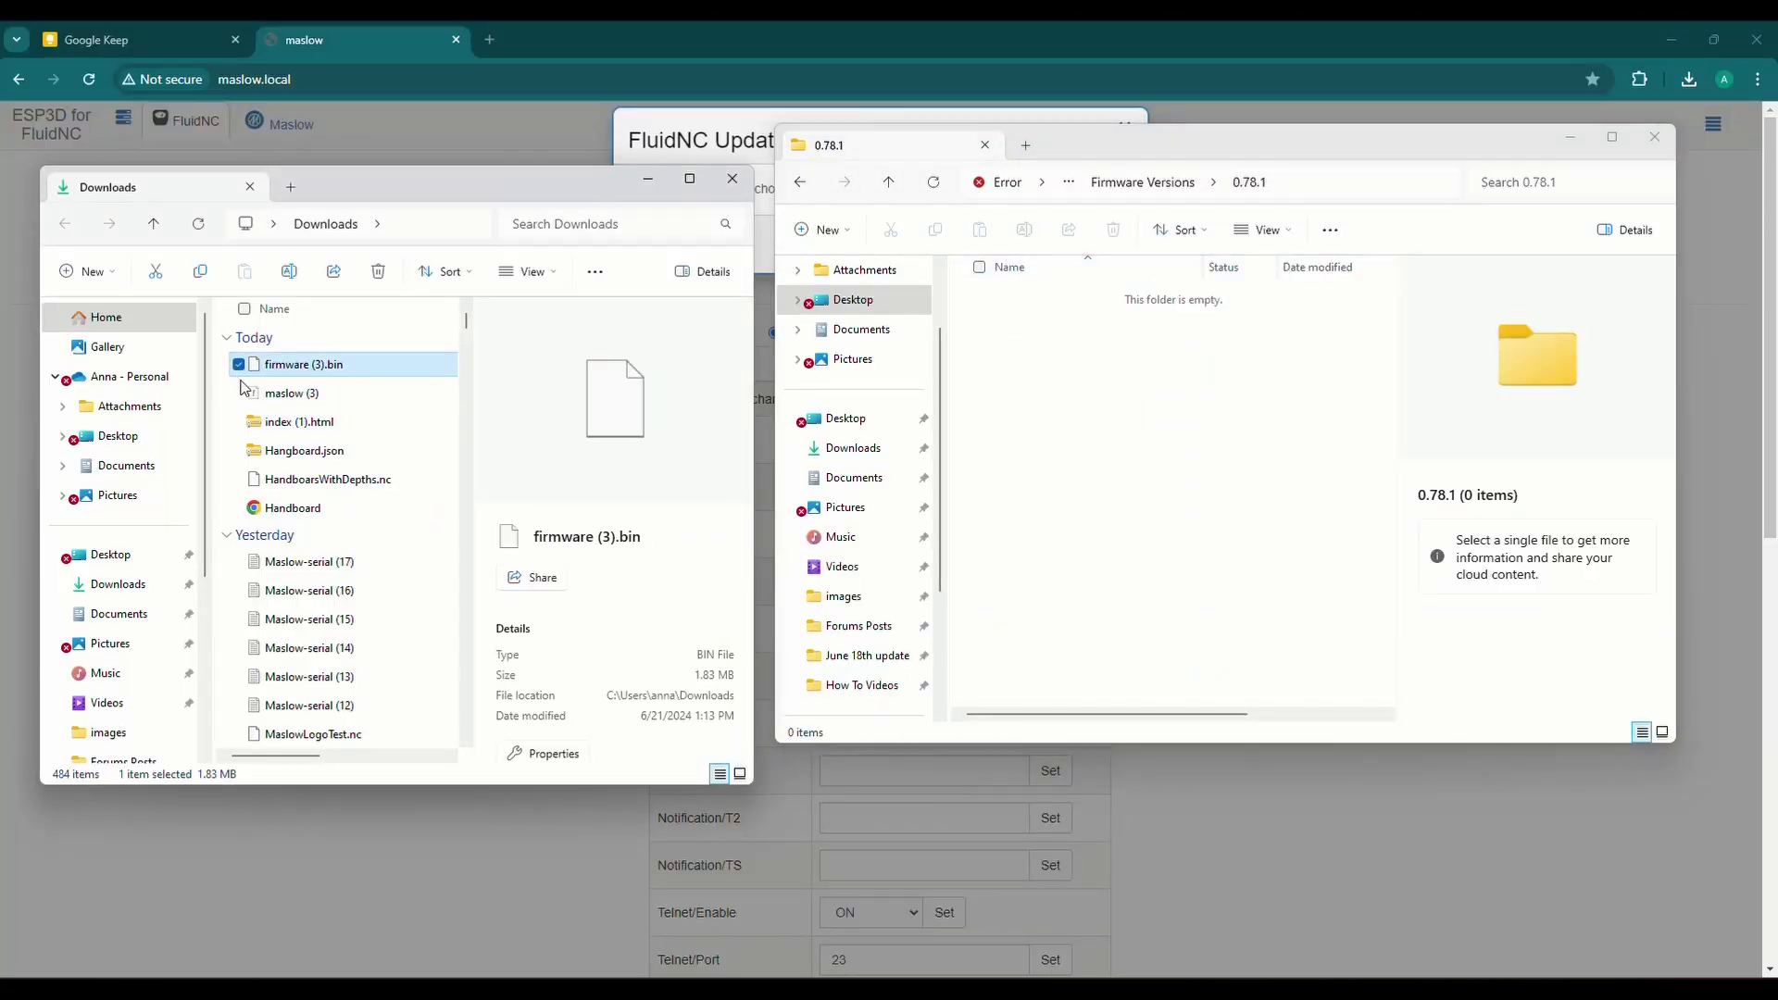
left_click(239, 393)
left_click(240, 422)
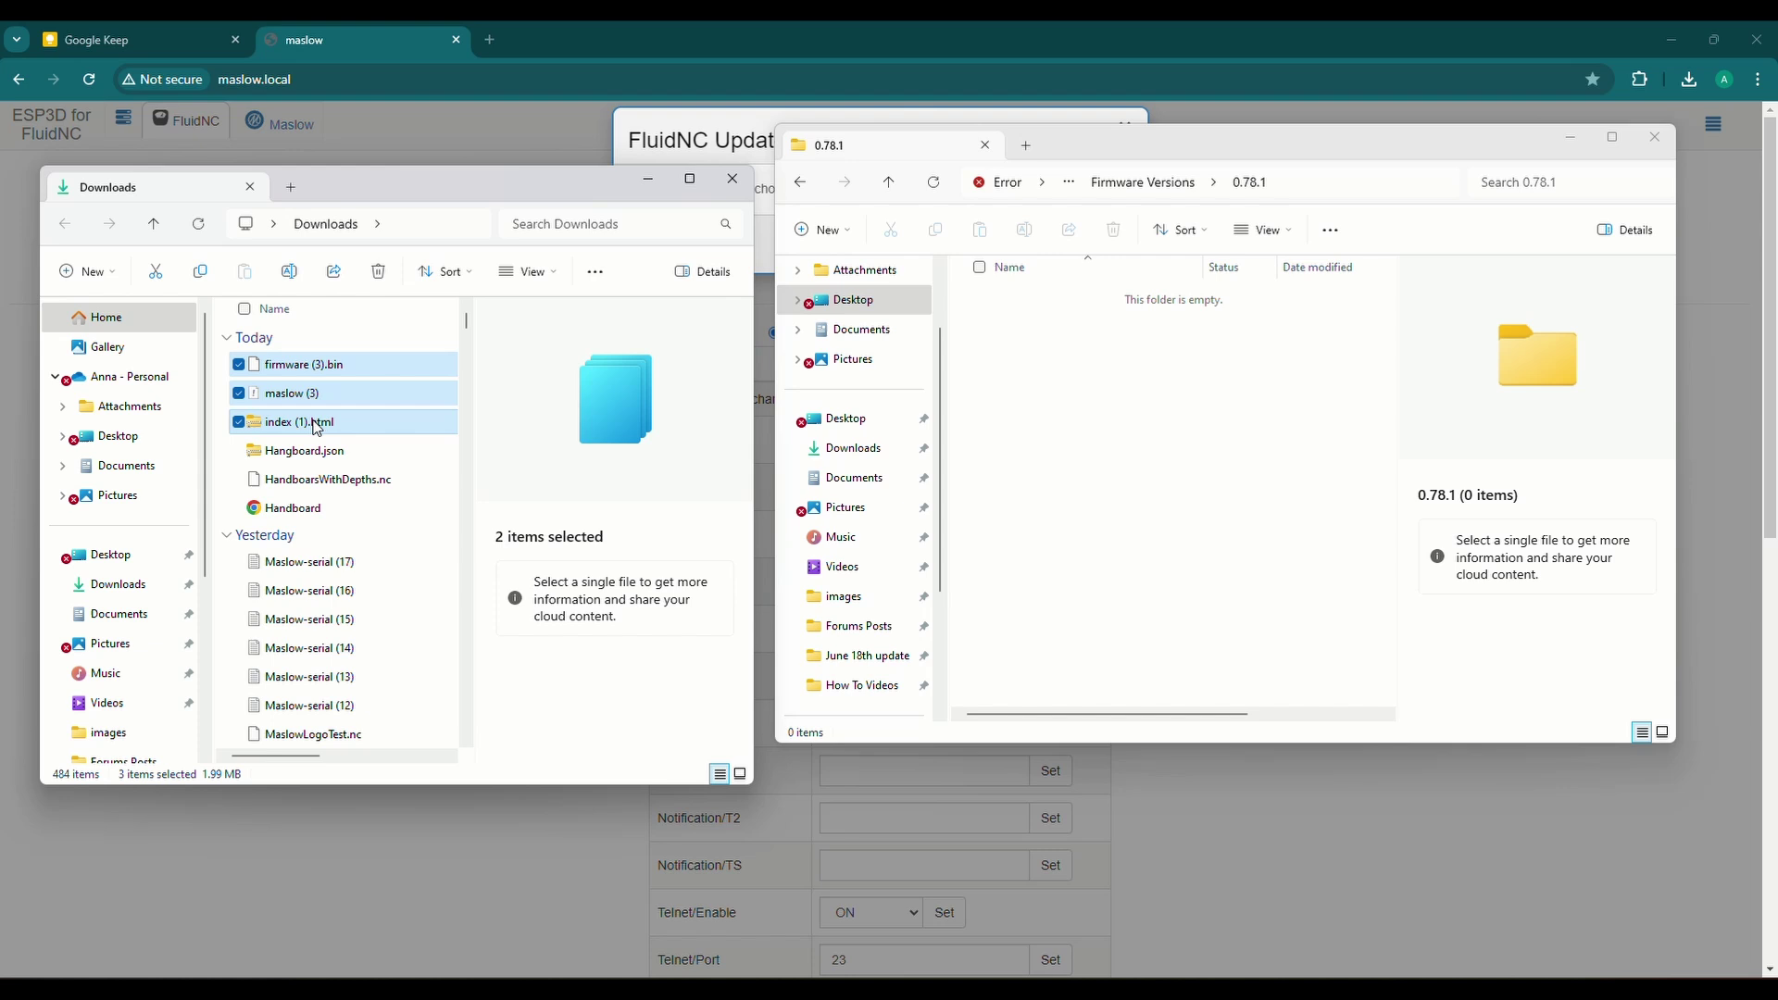
left_click_drag(324, 401, 1195, 441)
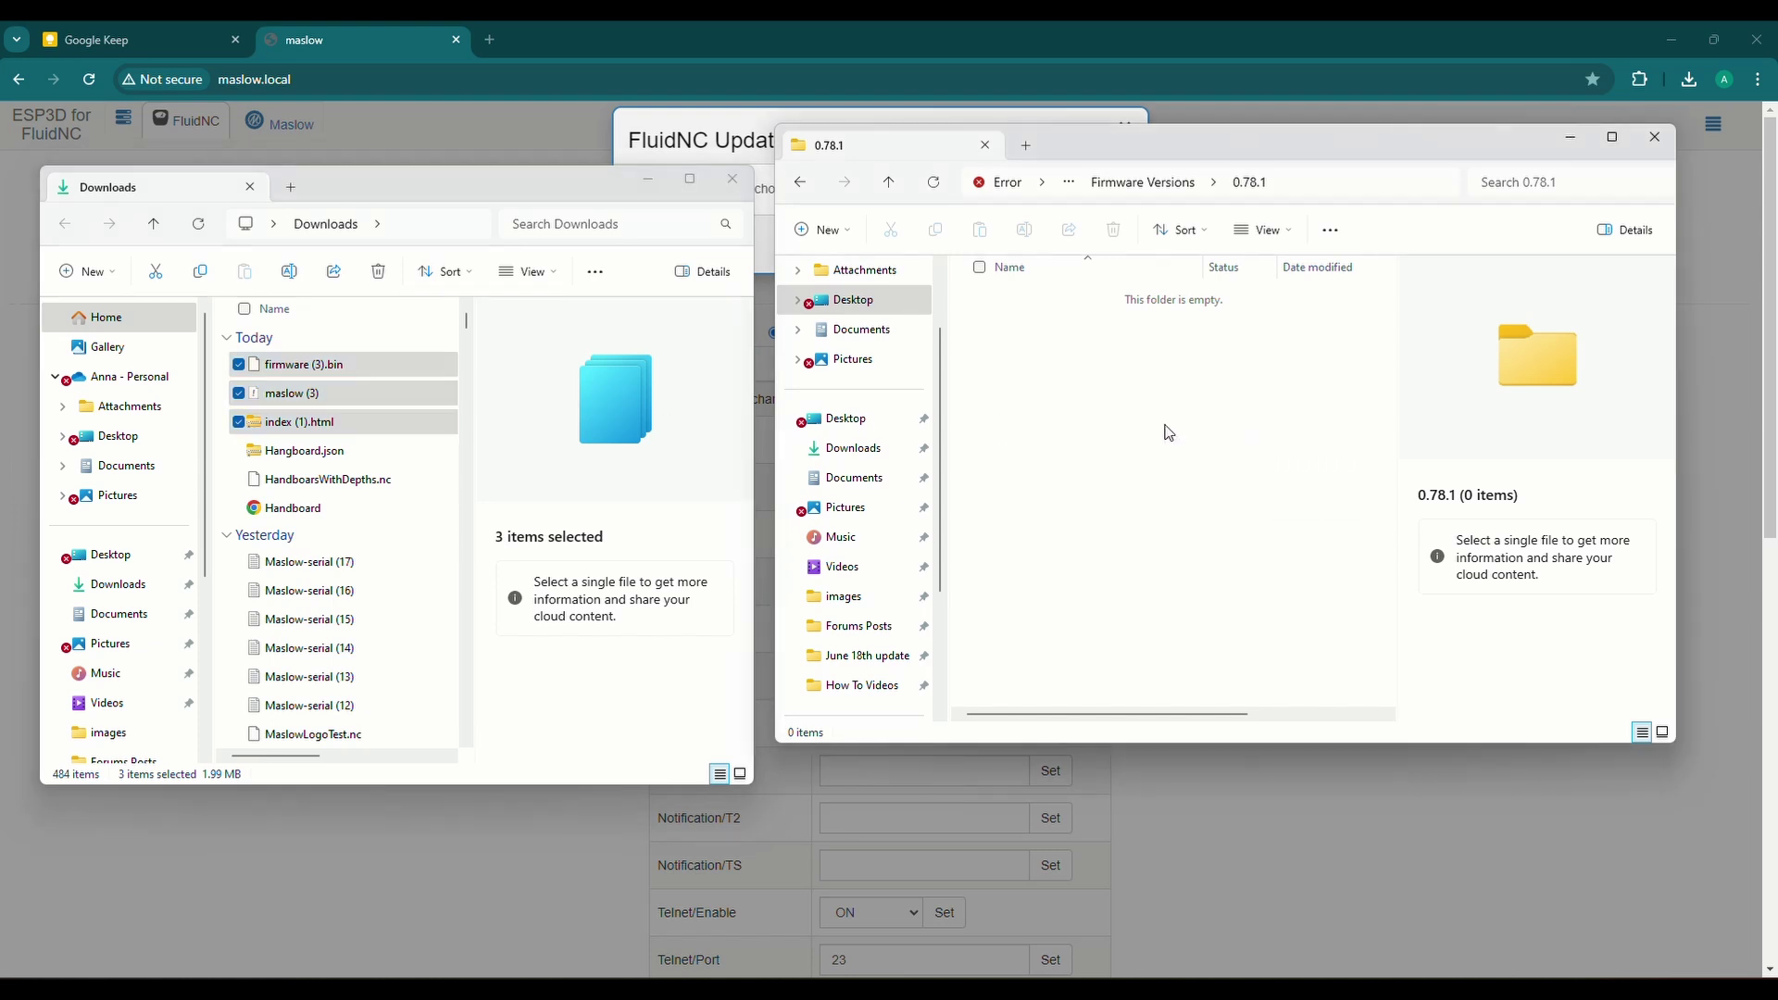
Close the Downloads window and rename firmware (3).bin to firmware.bin
left_click(1161, 470)
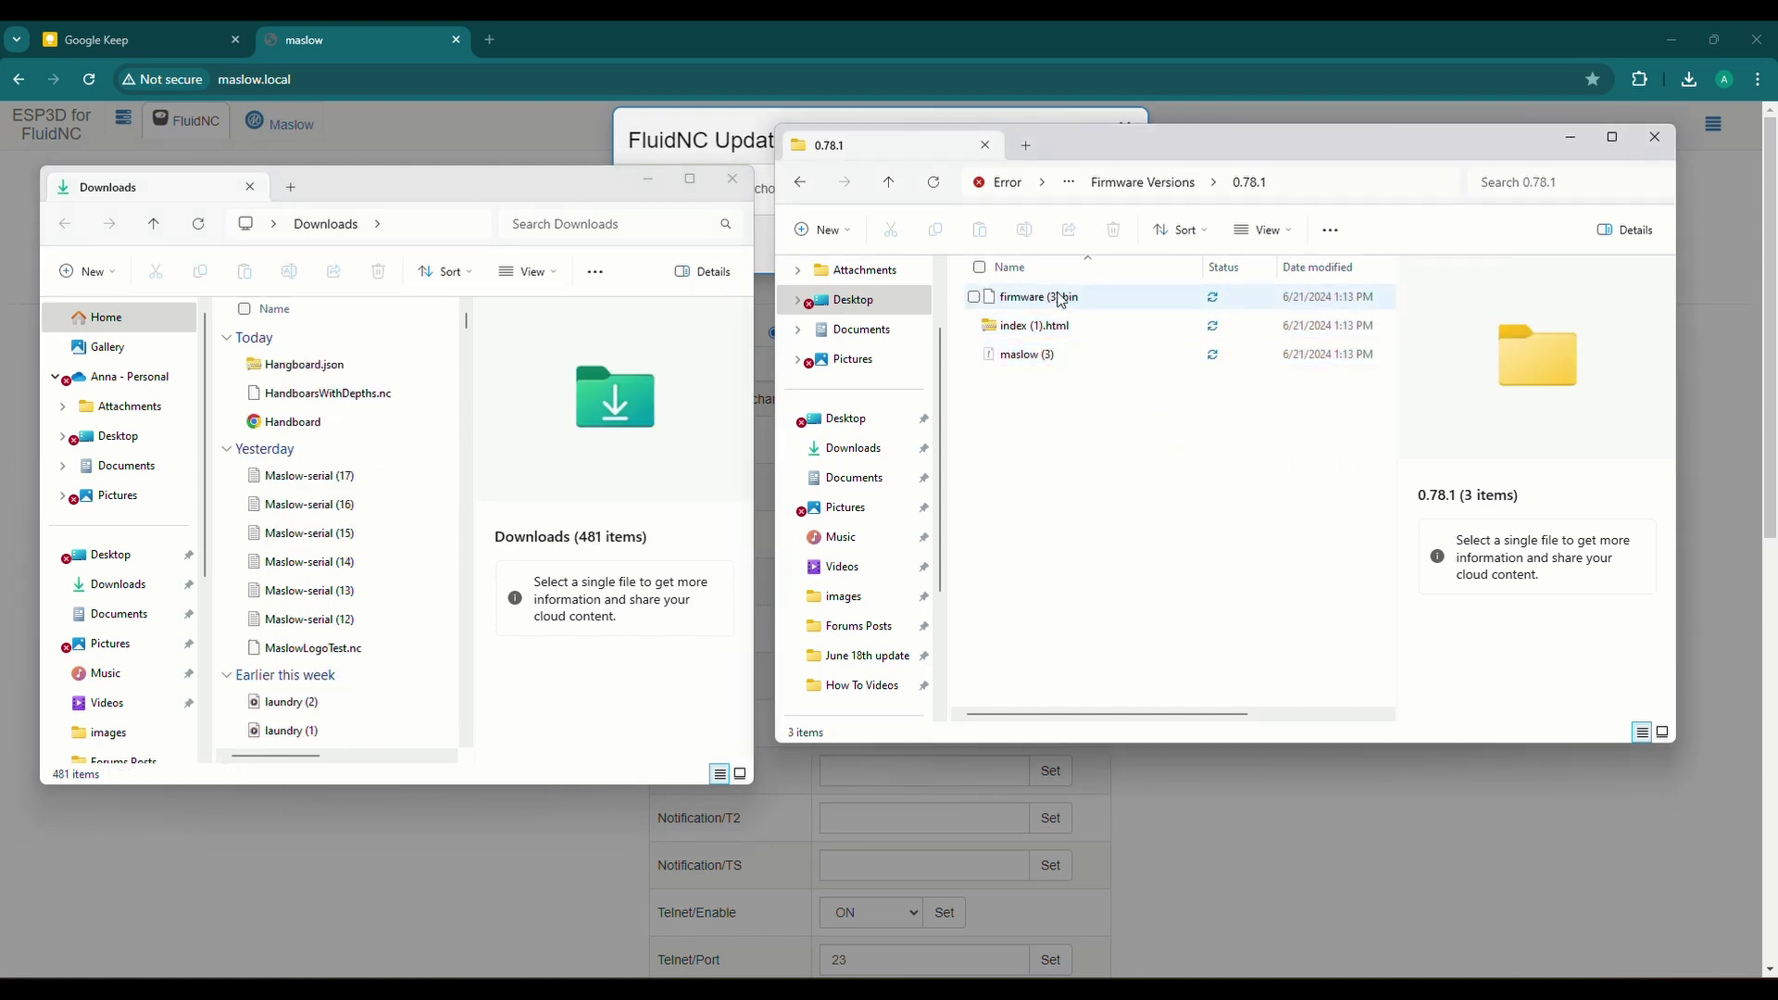
left_click(729, 195)
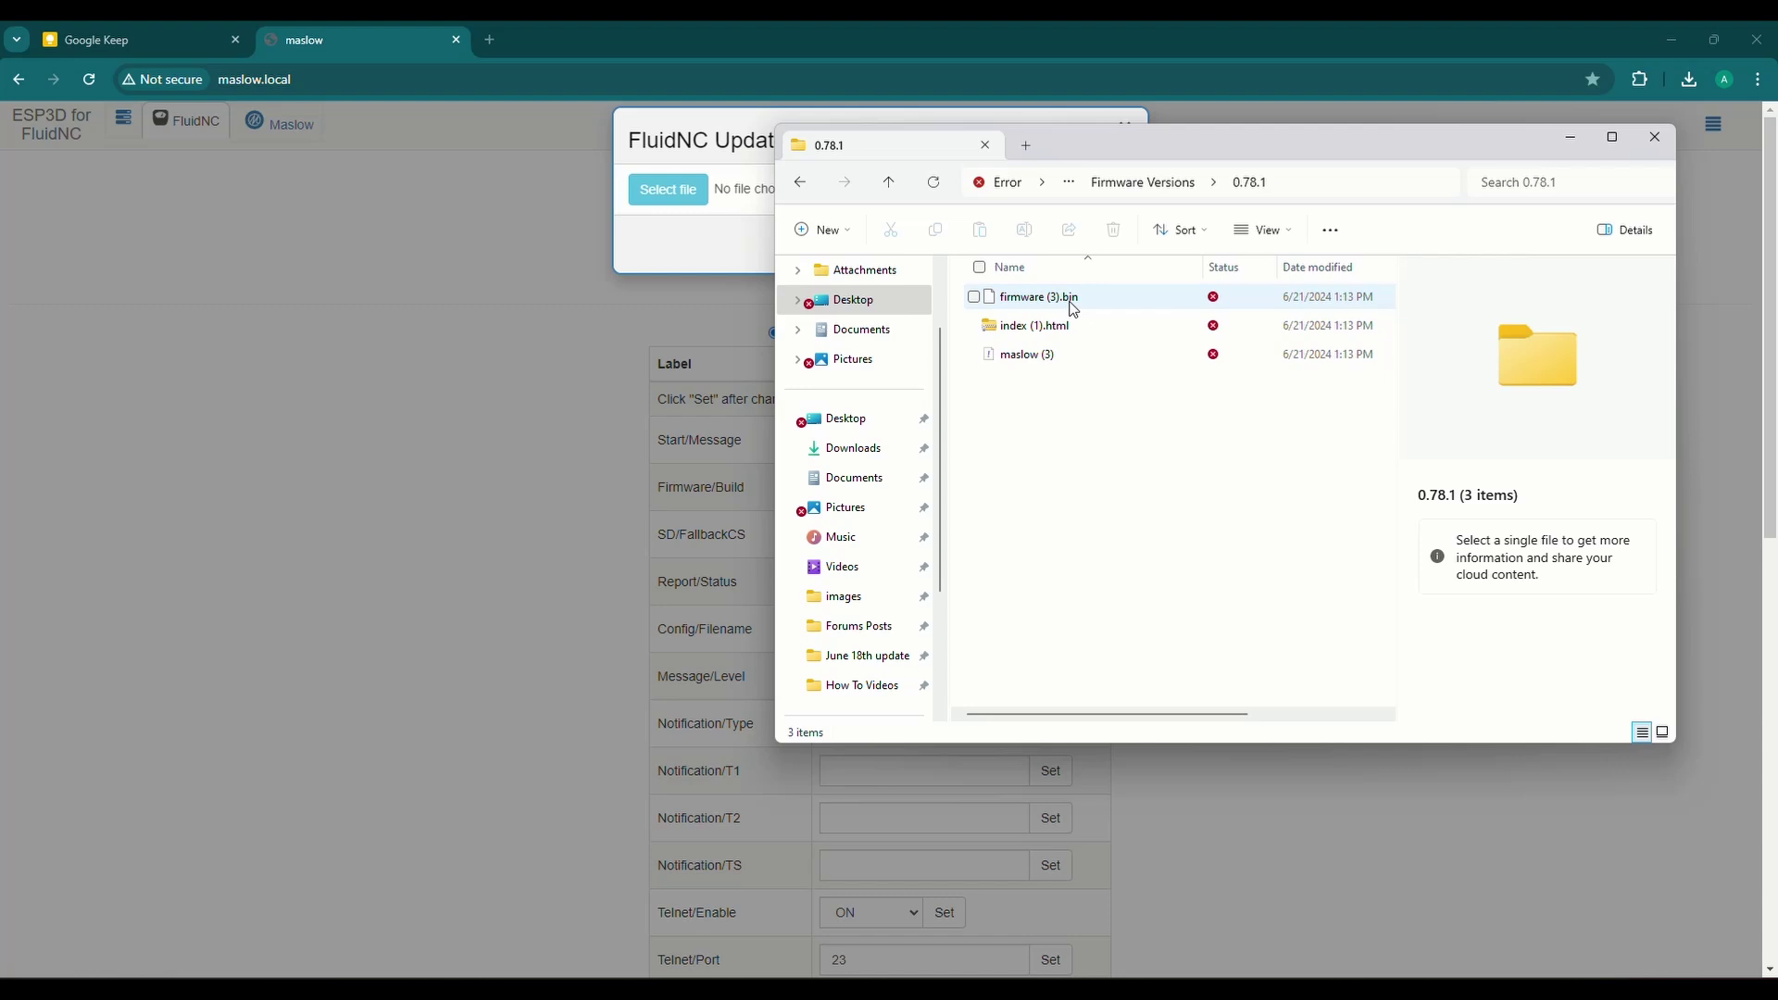
left_click(1058, 300)
left_click(1061, 299)
left_click(1061, 299)
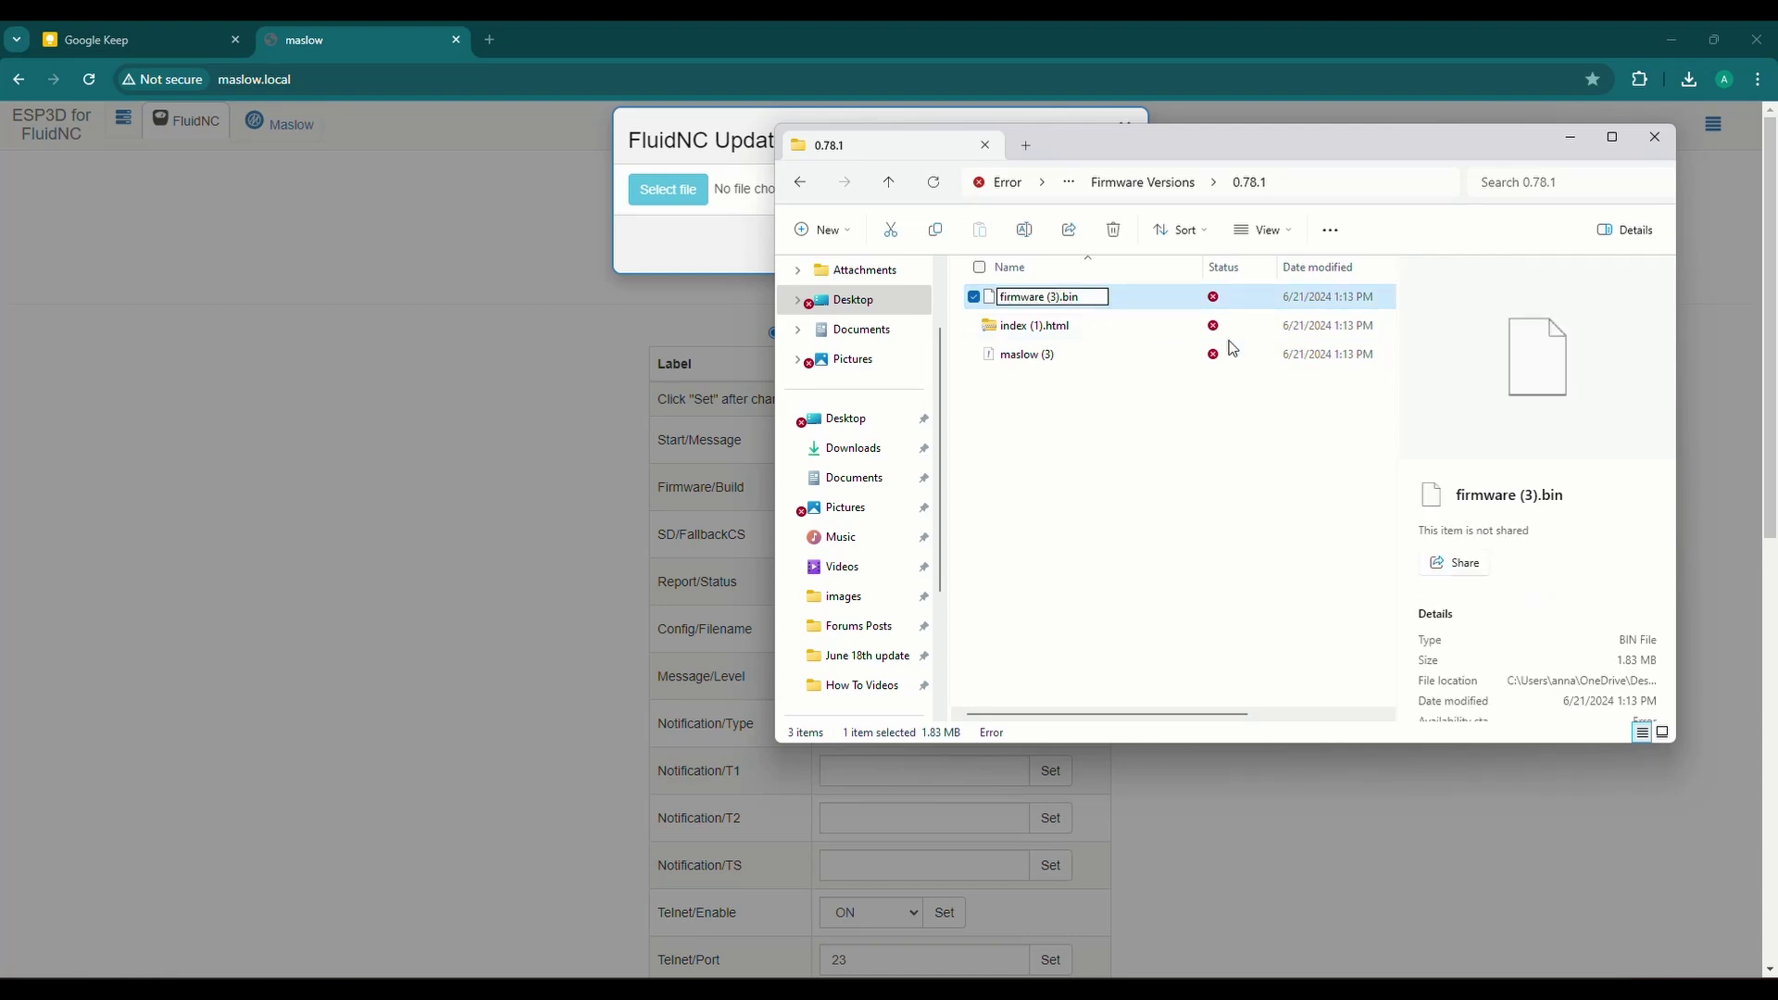
key("BackSpace")
key("BackSpace")
key("BackSpace")
key("BackSpace")
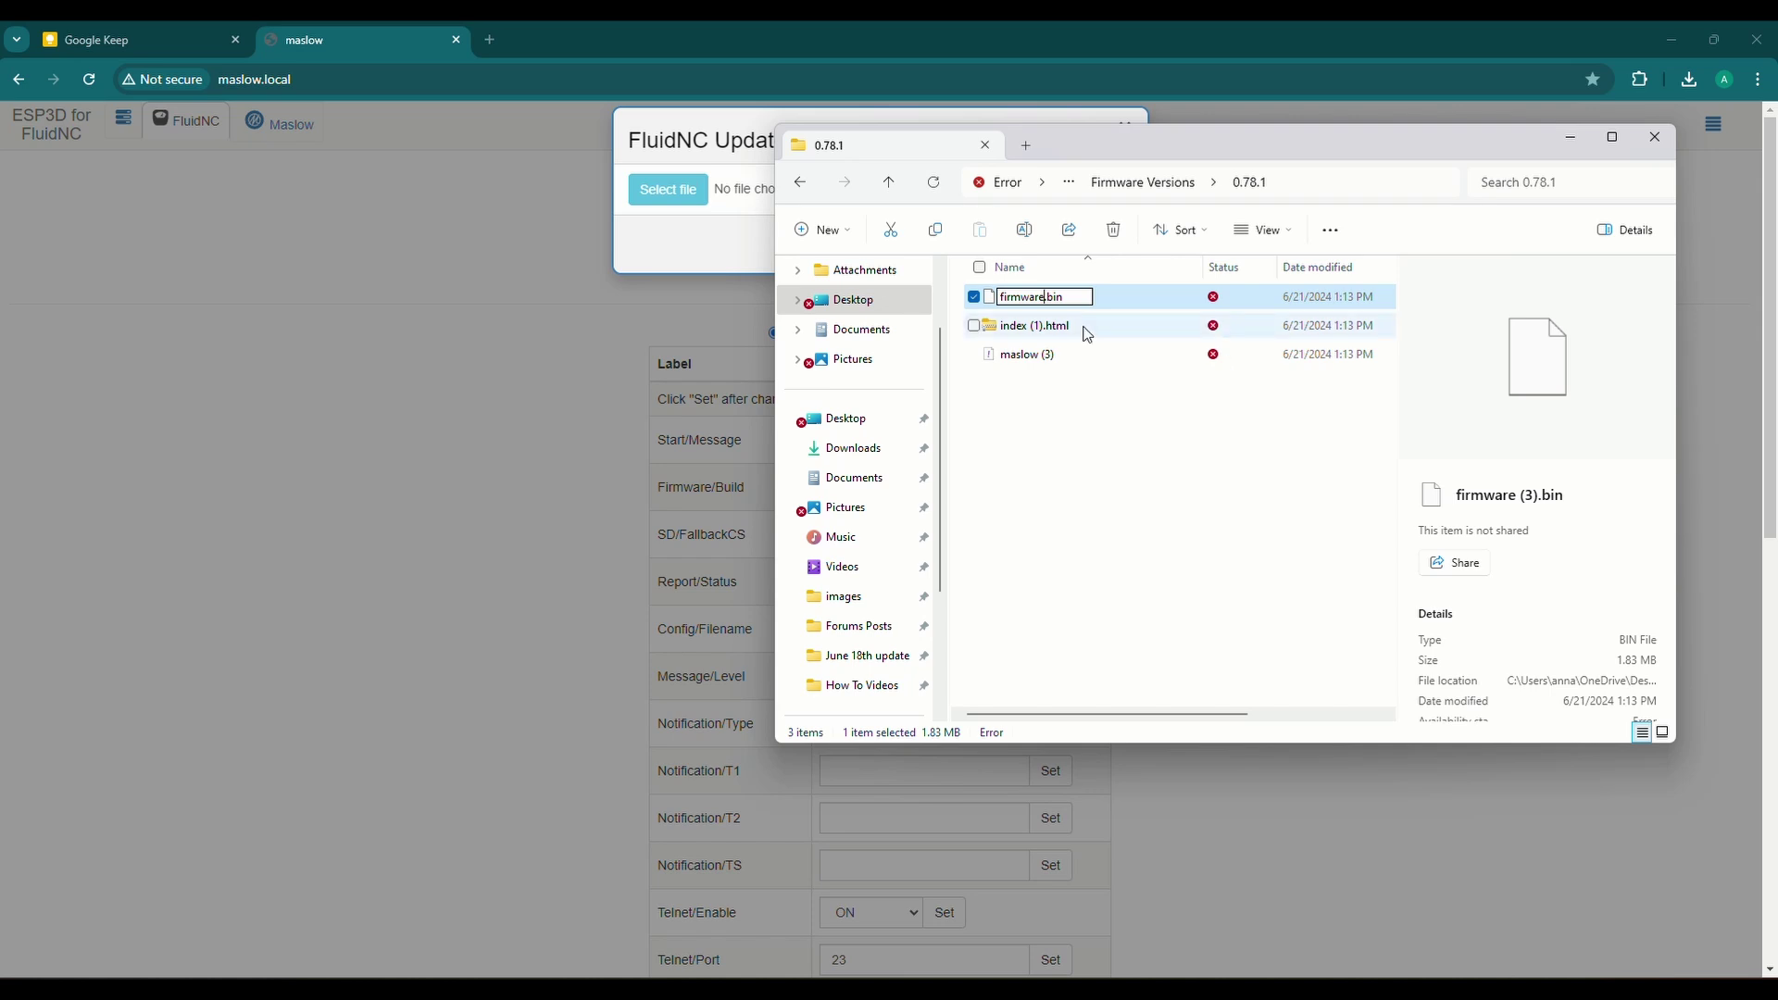
left_click(1063, 396)
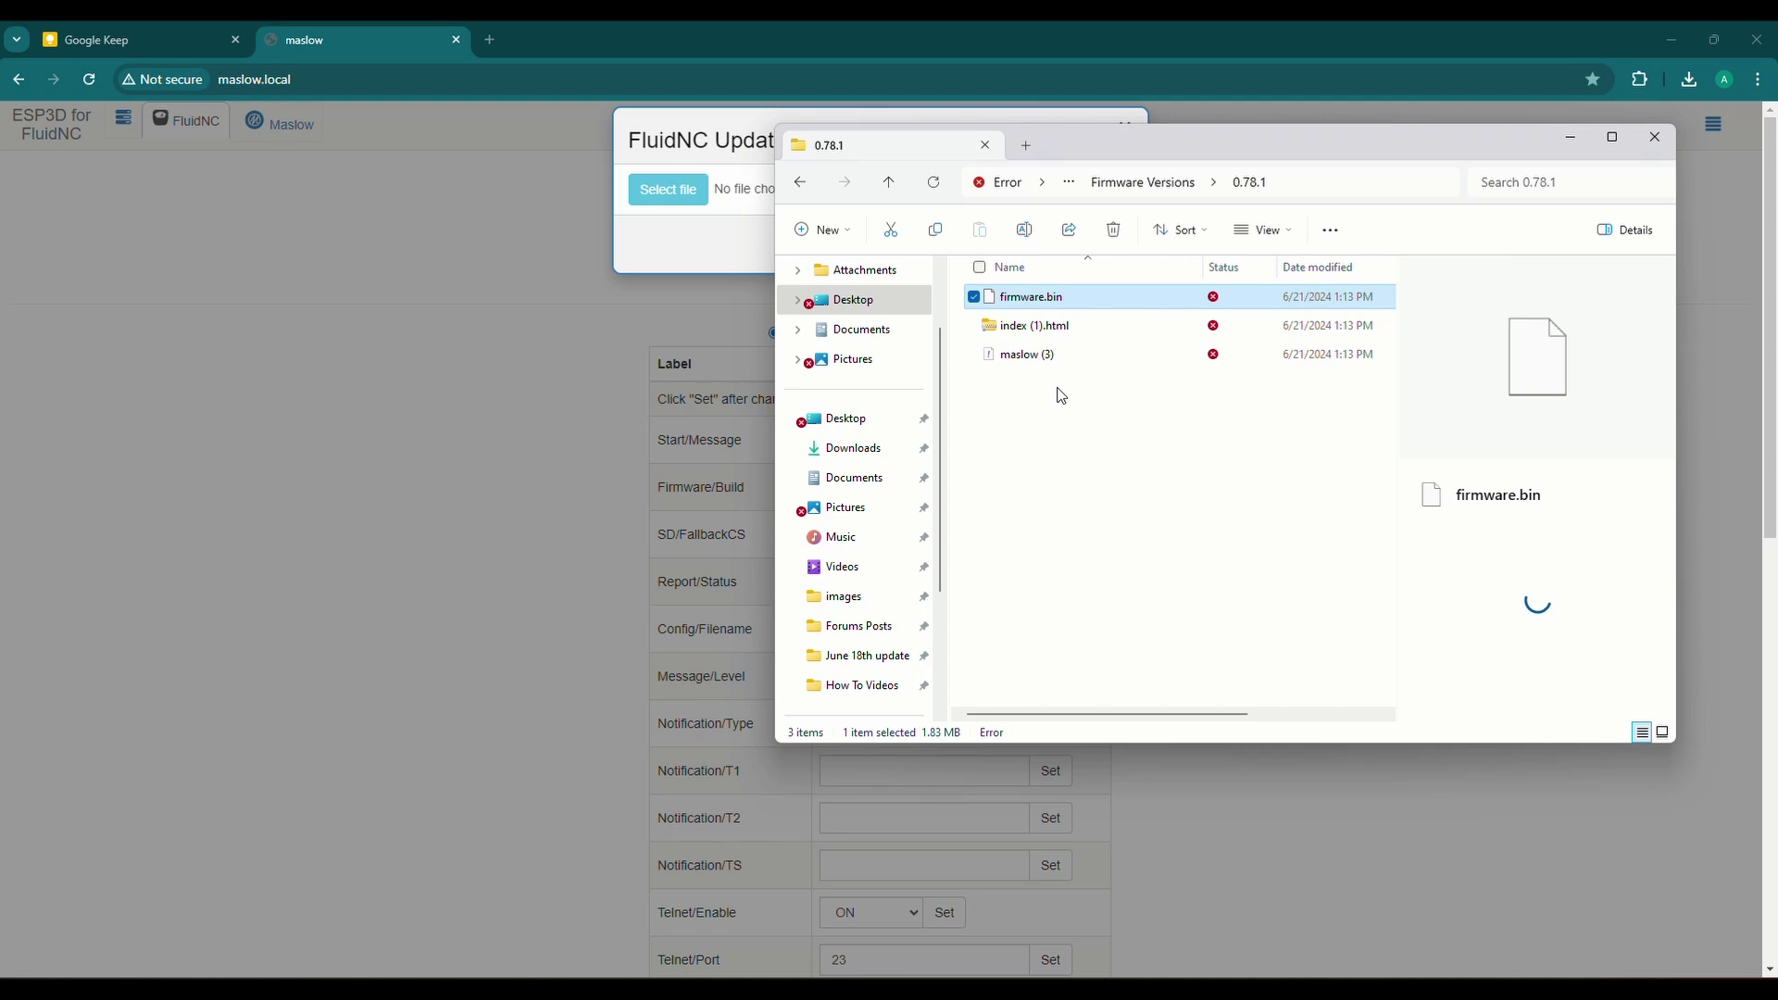
mouse_move(1060, 389)
left_mouse_down()
mouse_move(1043, 338)
mouse_move(1067, 414)
left_mouse_up()
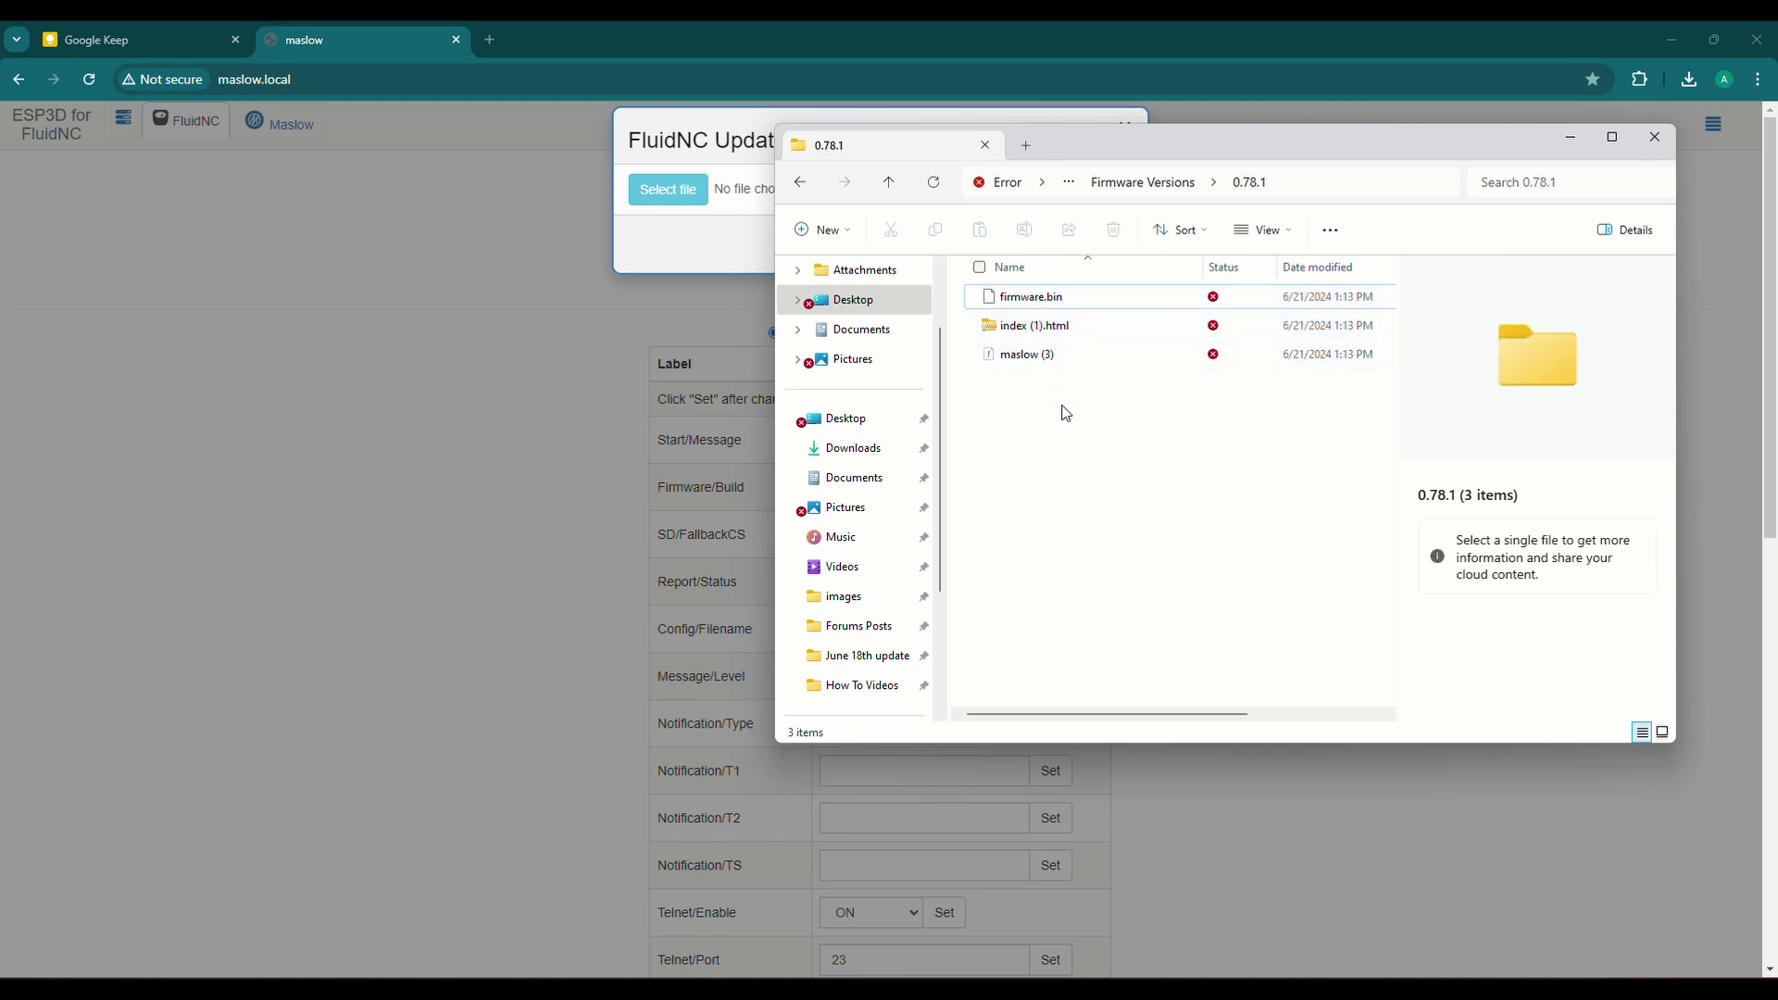
Rename index (1).html to index.html
left_click(1028, 334)
left_click(1026, 333)
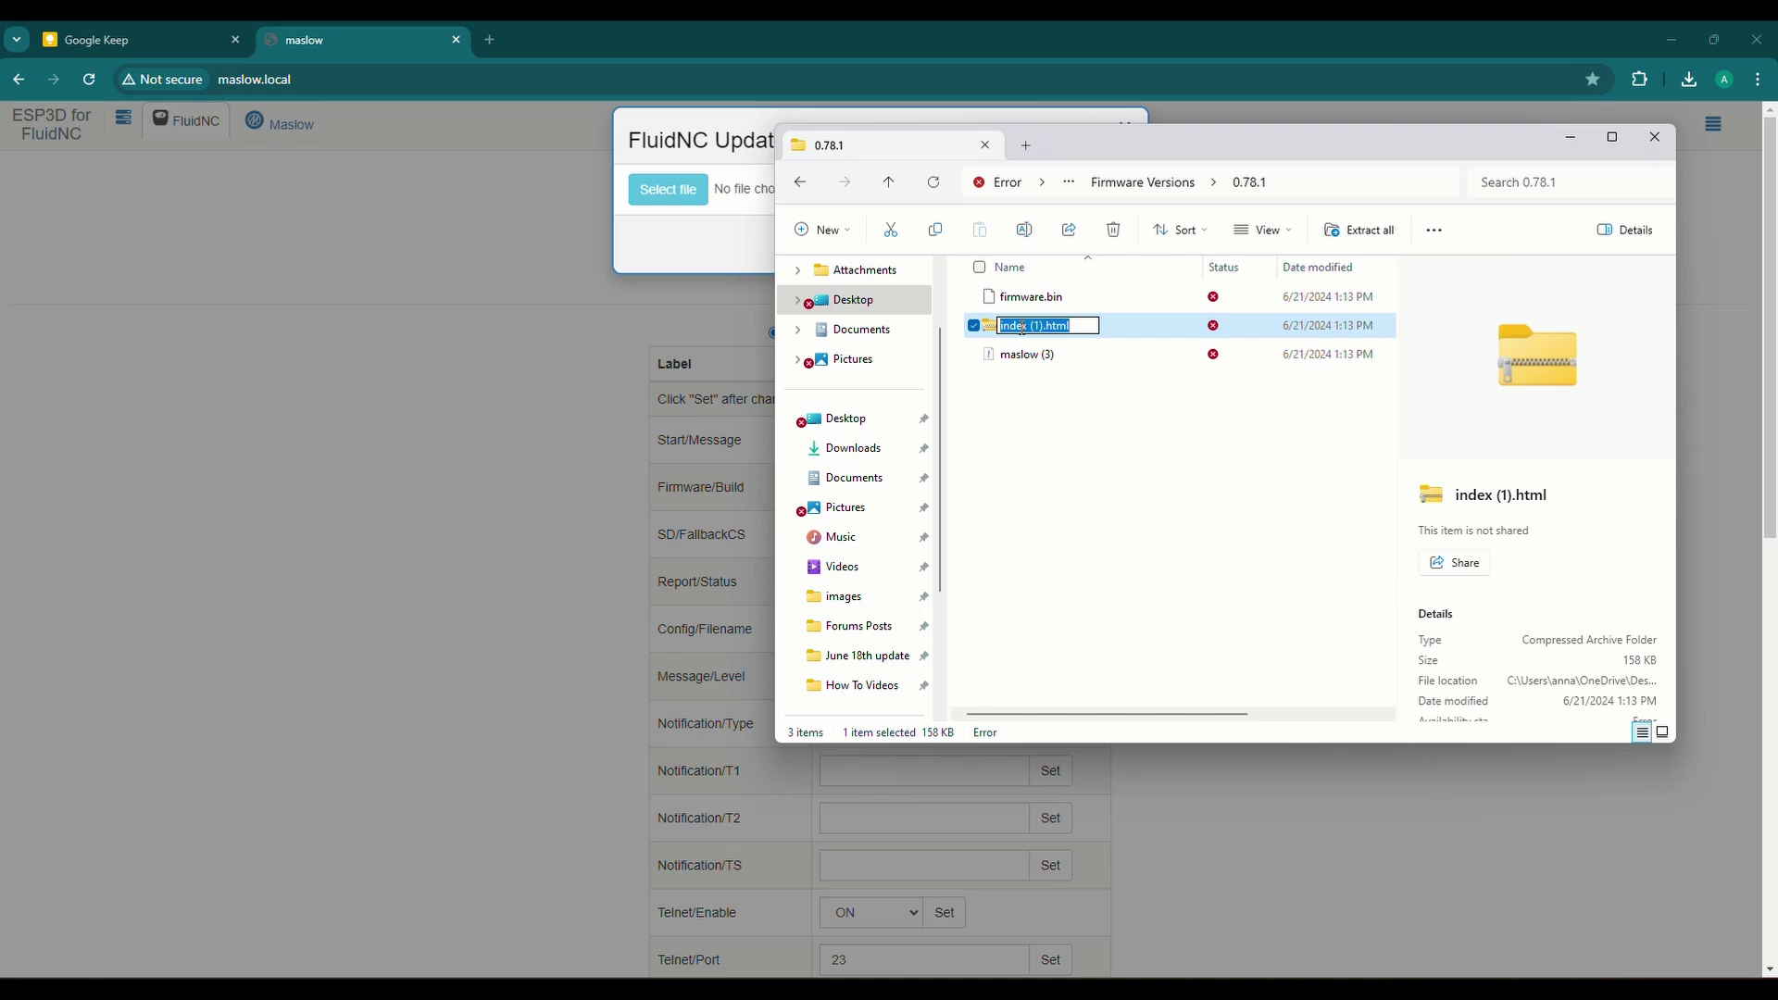
left_click(1043, 327)
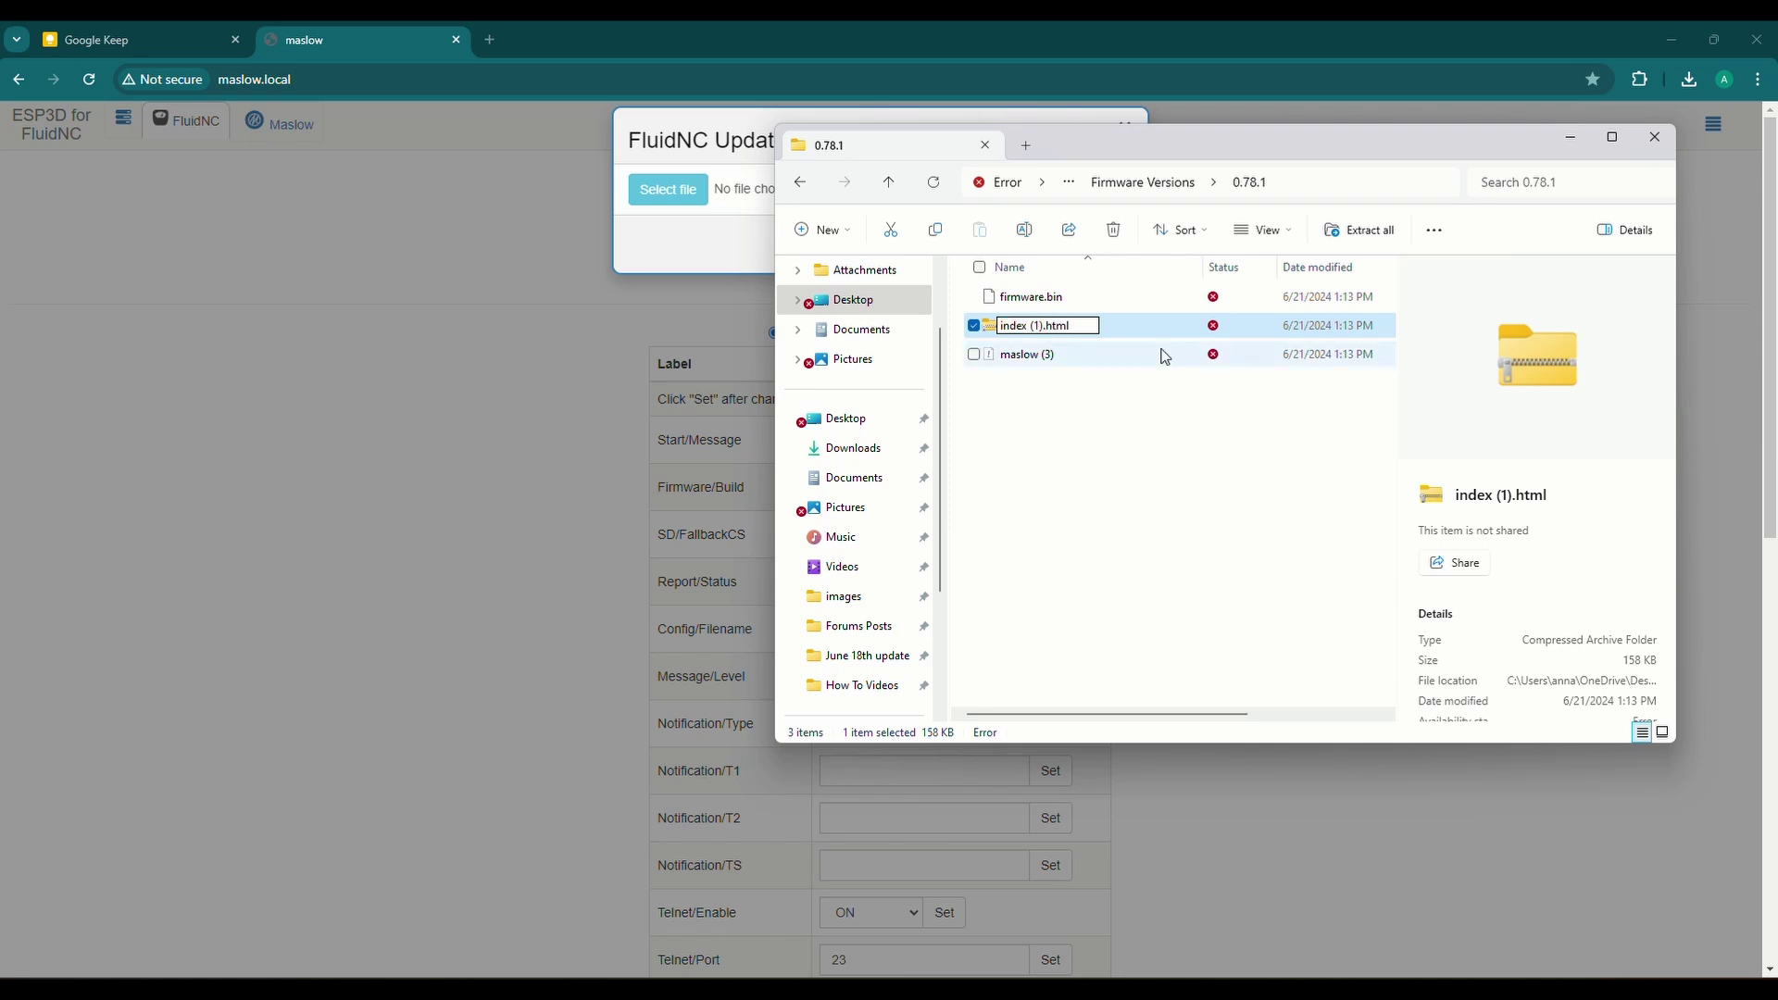
key("BackSpace")
key("BackSpace")
key("BackSpace")
key("BackSpace")
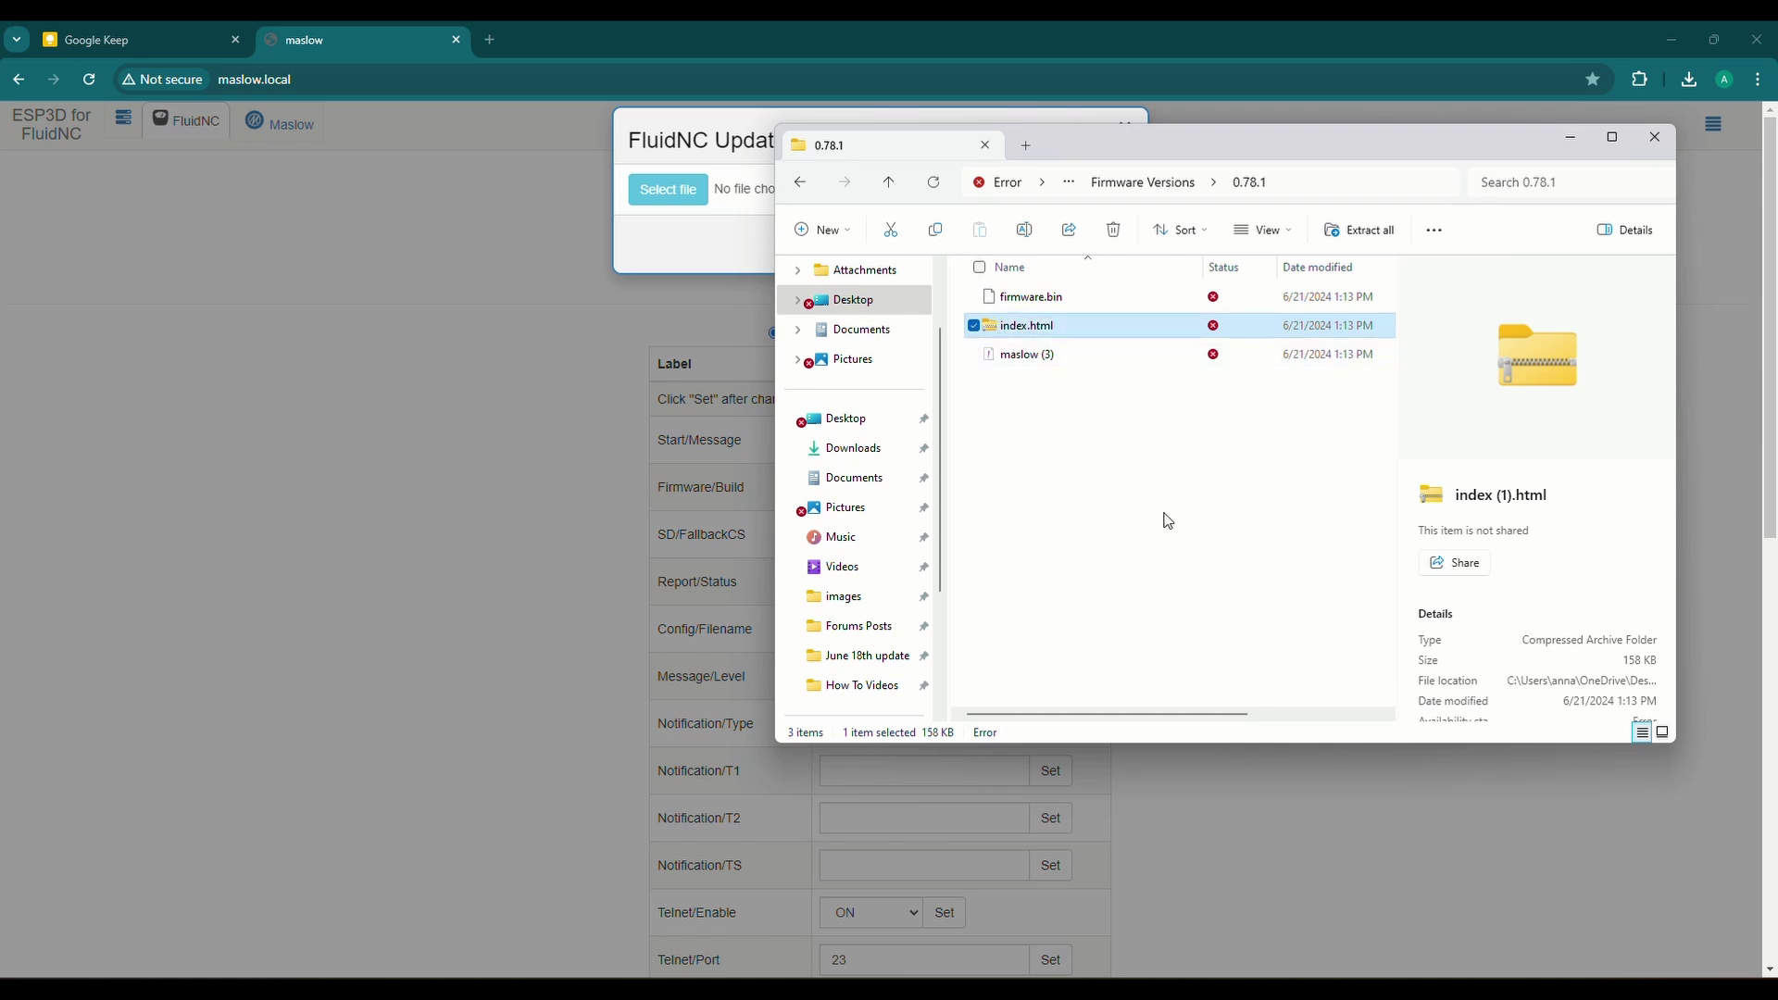
left_click(1163, 516)
Rename maslow (3) to maslow, then select index.html and firmware.bin
left_click(1044, 361)
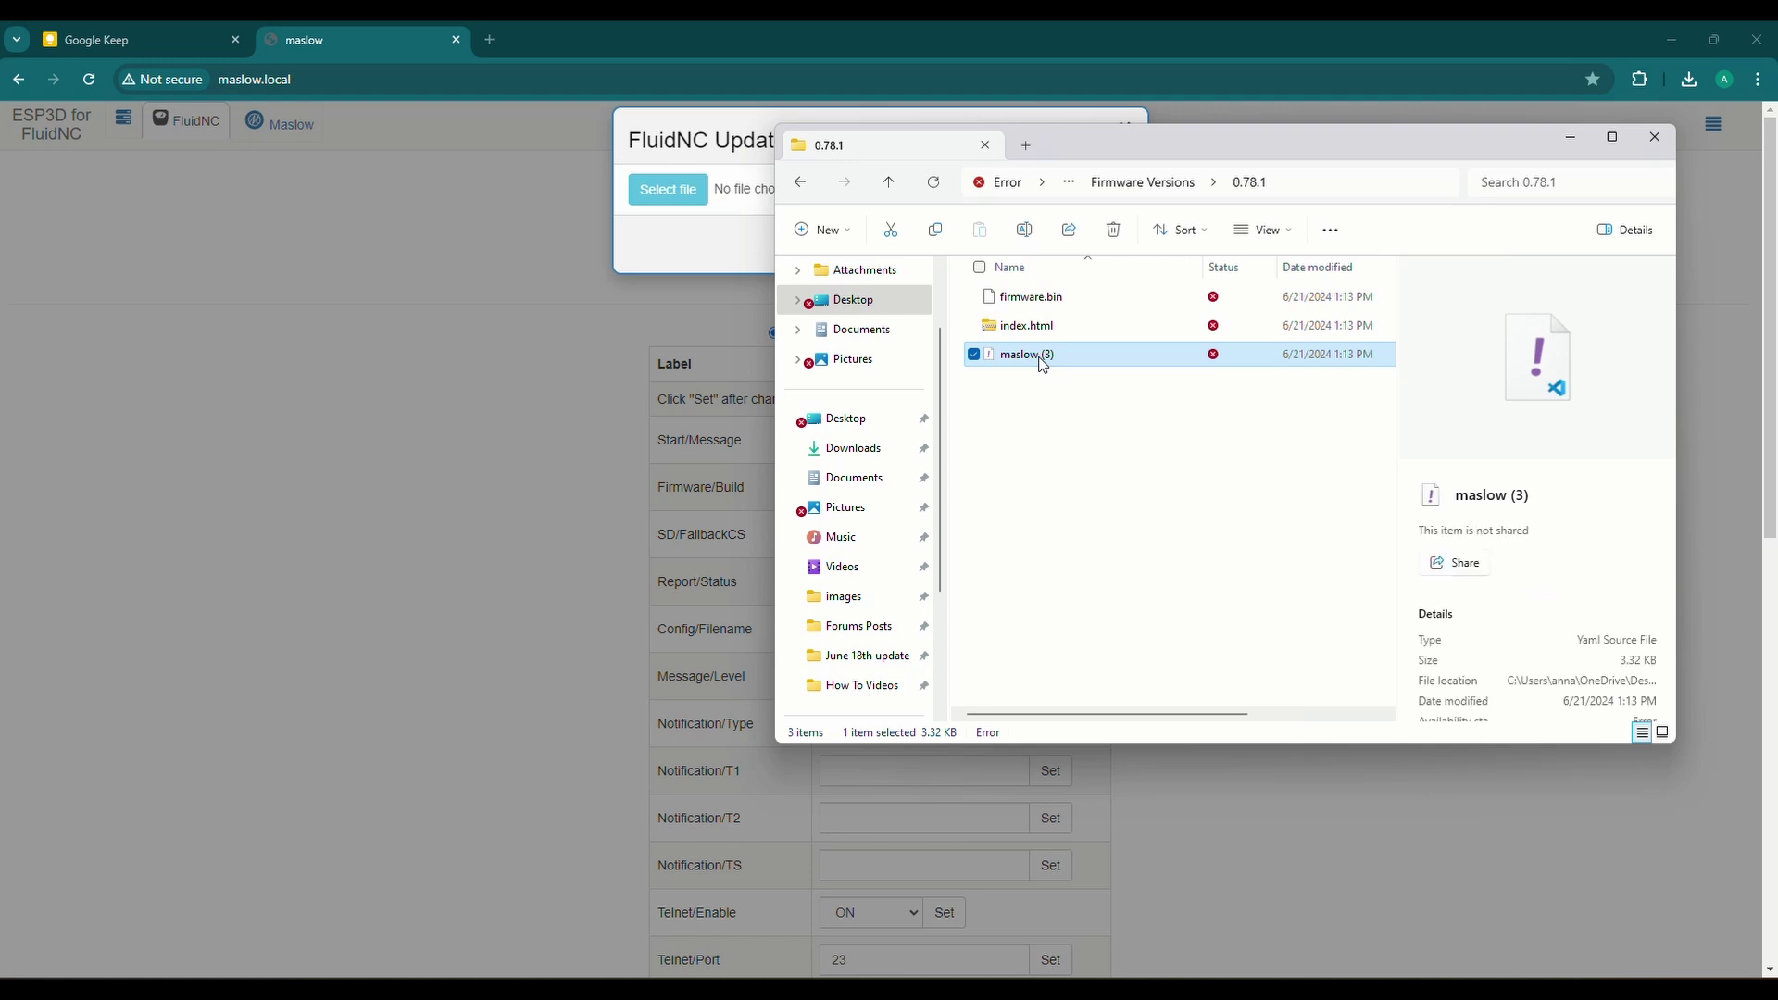
left_click(1043, 361)
left_click(1068, 358)
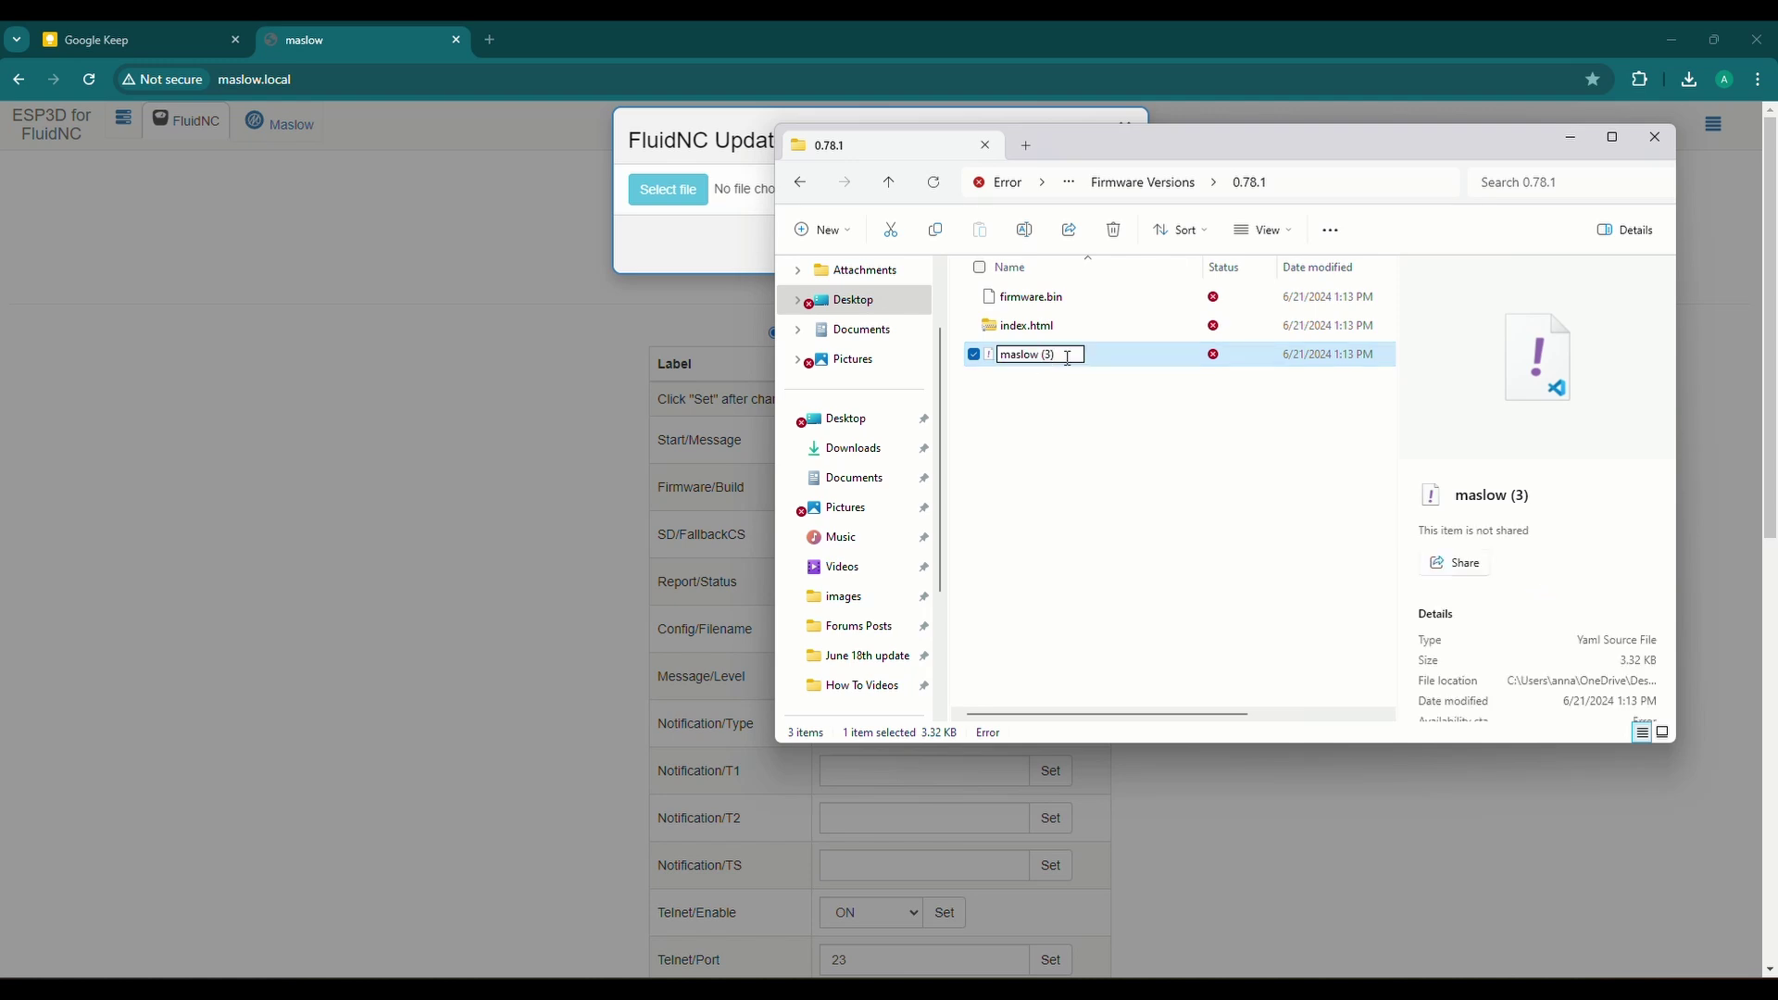
key("BackSpace")
key("BackSpace")
key("BackSpace")
key("BackSpace")
left_click(1097, 535)
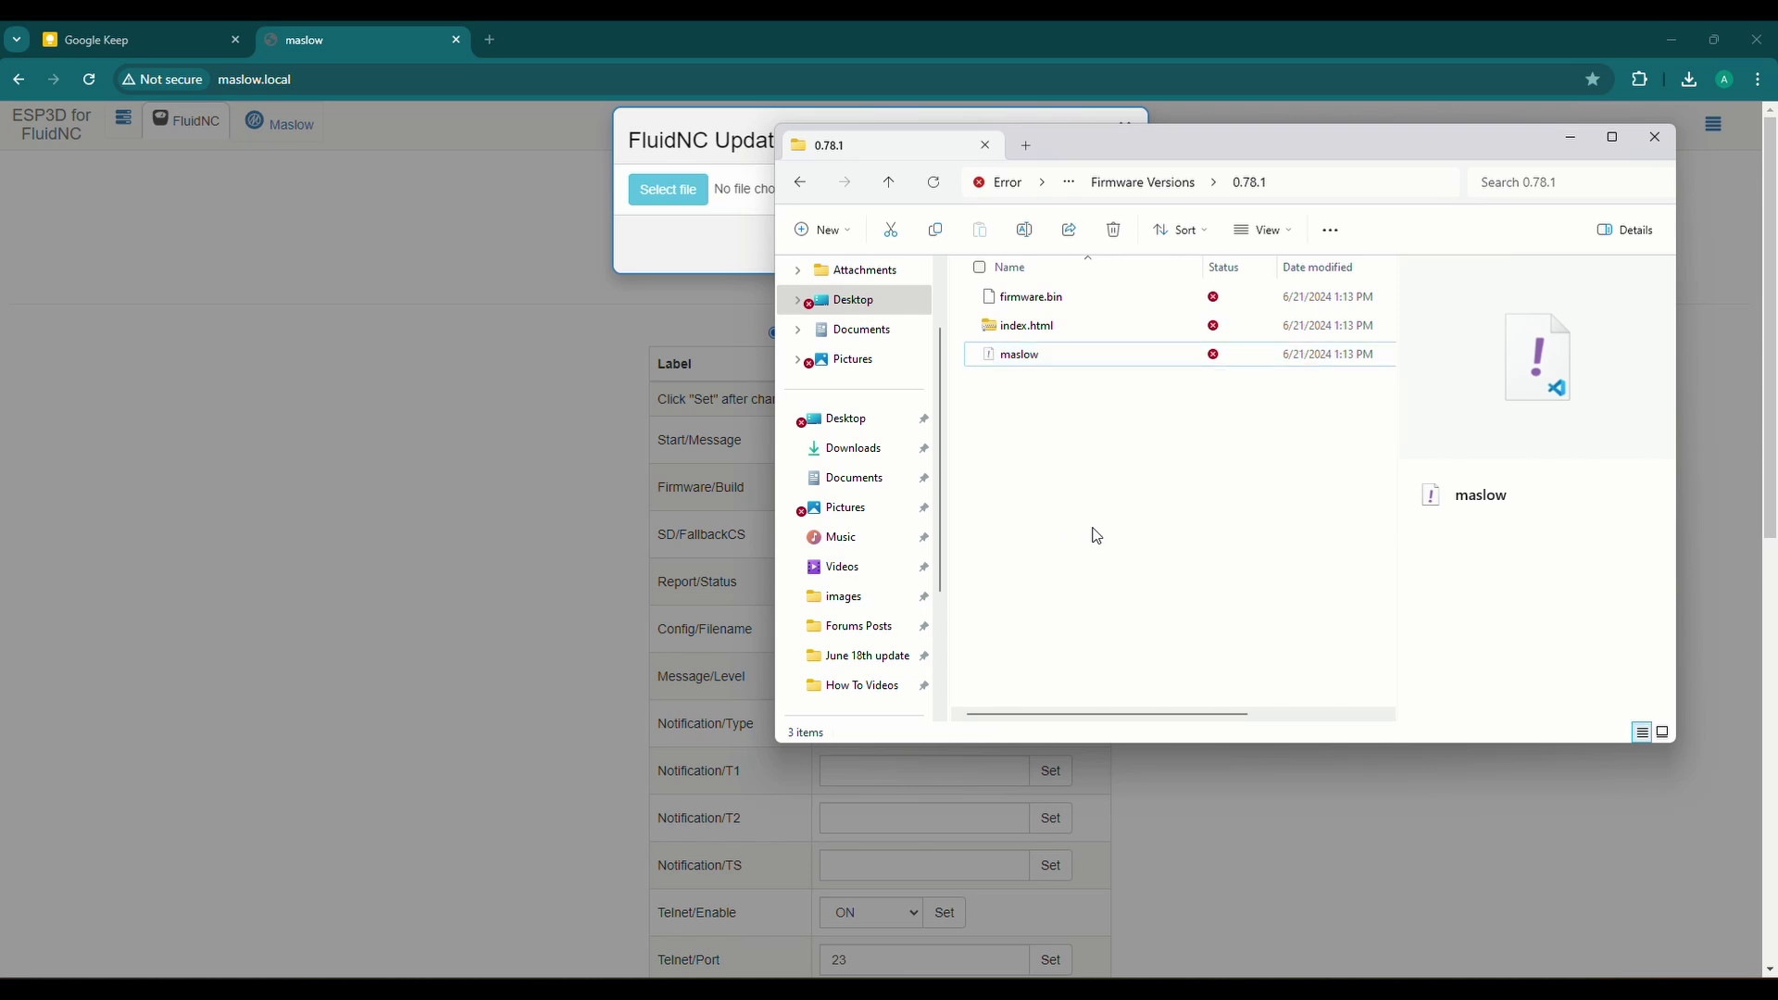
left_click(973, 326)
left_click(973, 298)
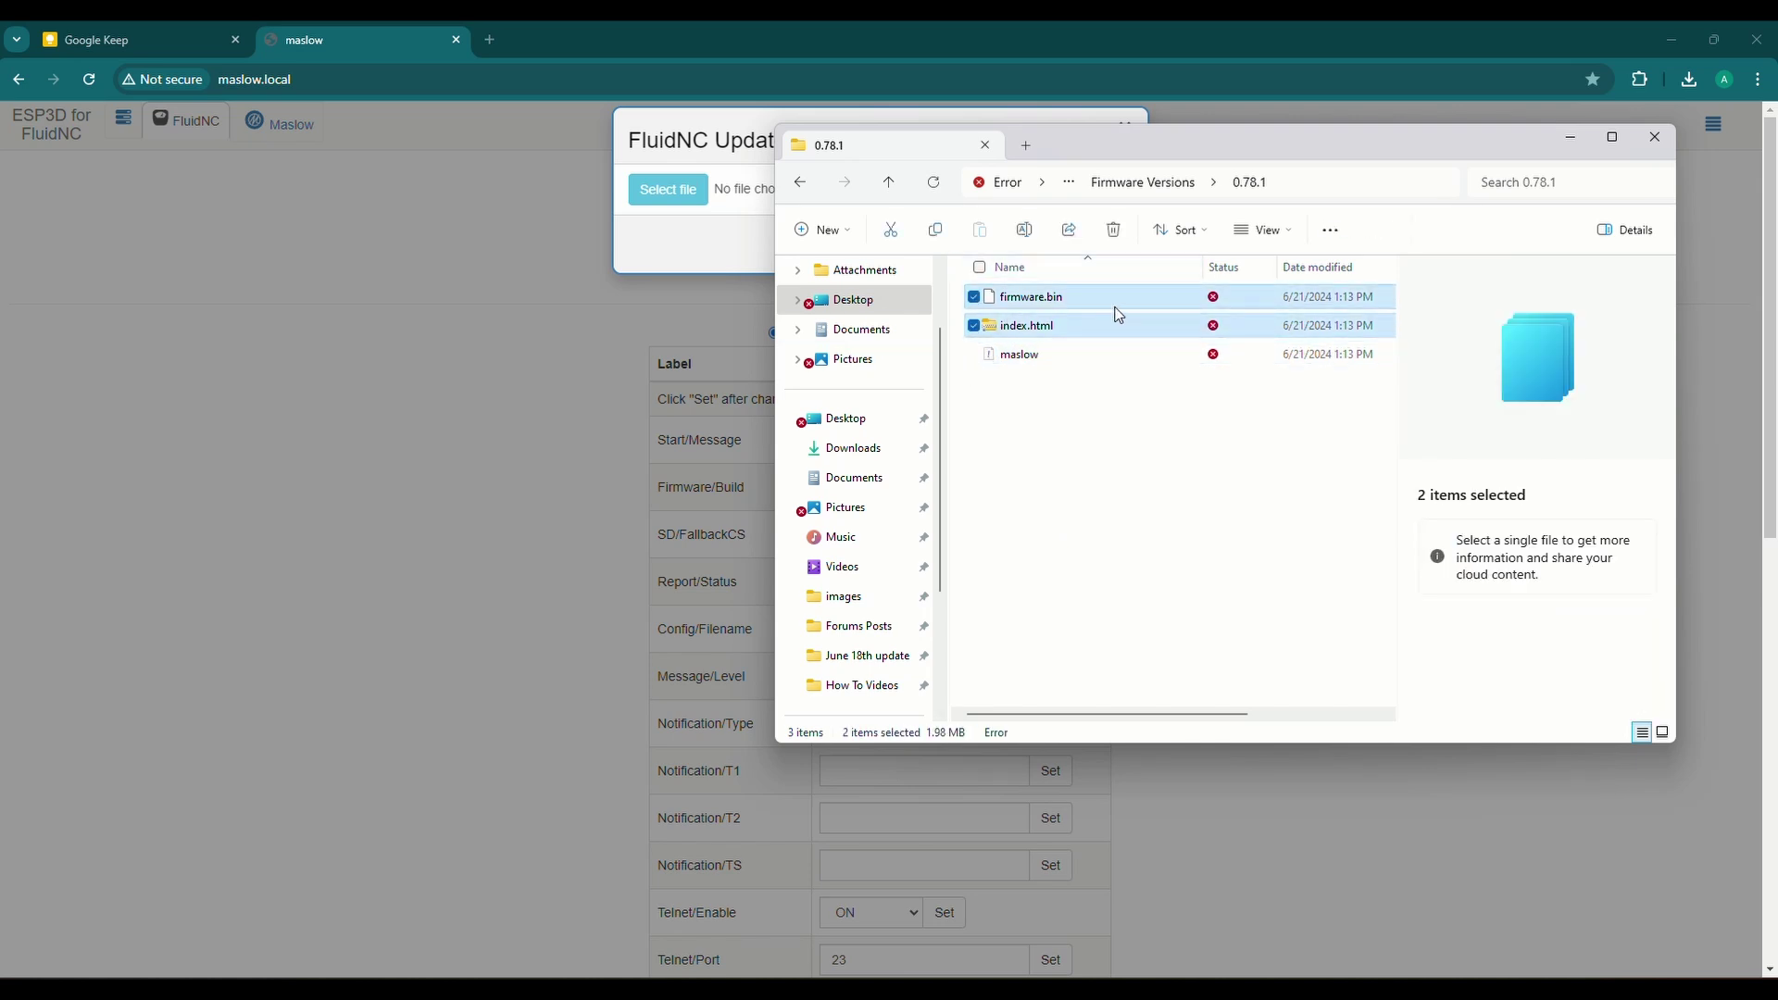
Load firmware.bin from Desktop > Altspace expirements > Firmware Versions > 0.78.1 and request the update
left_click(1085, 535)
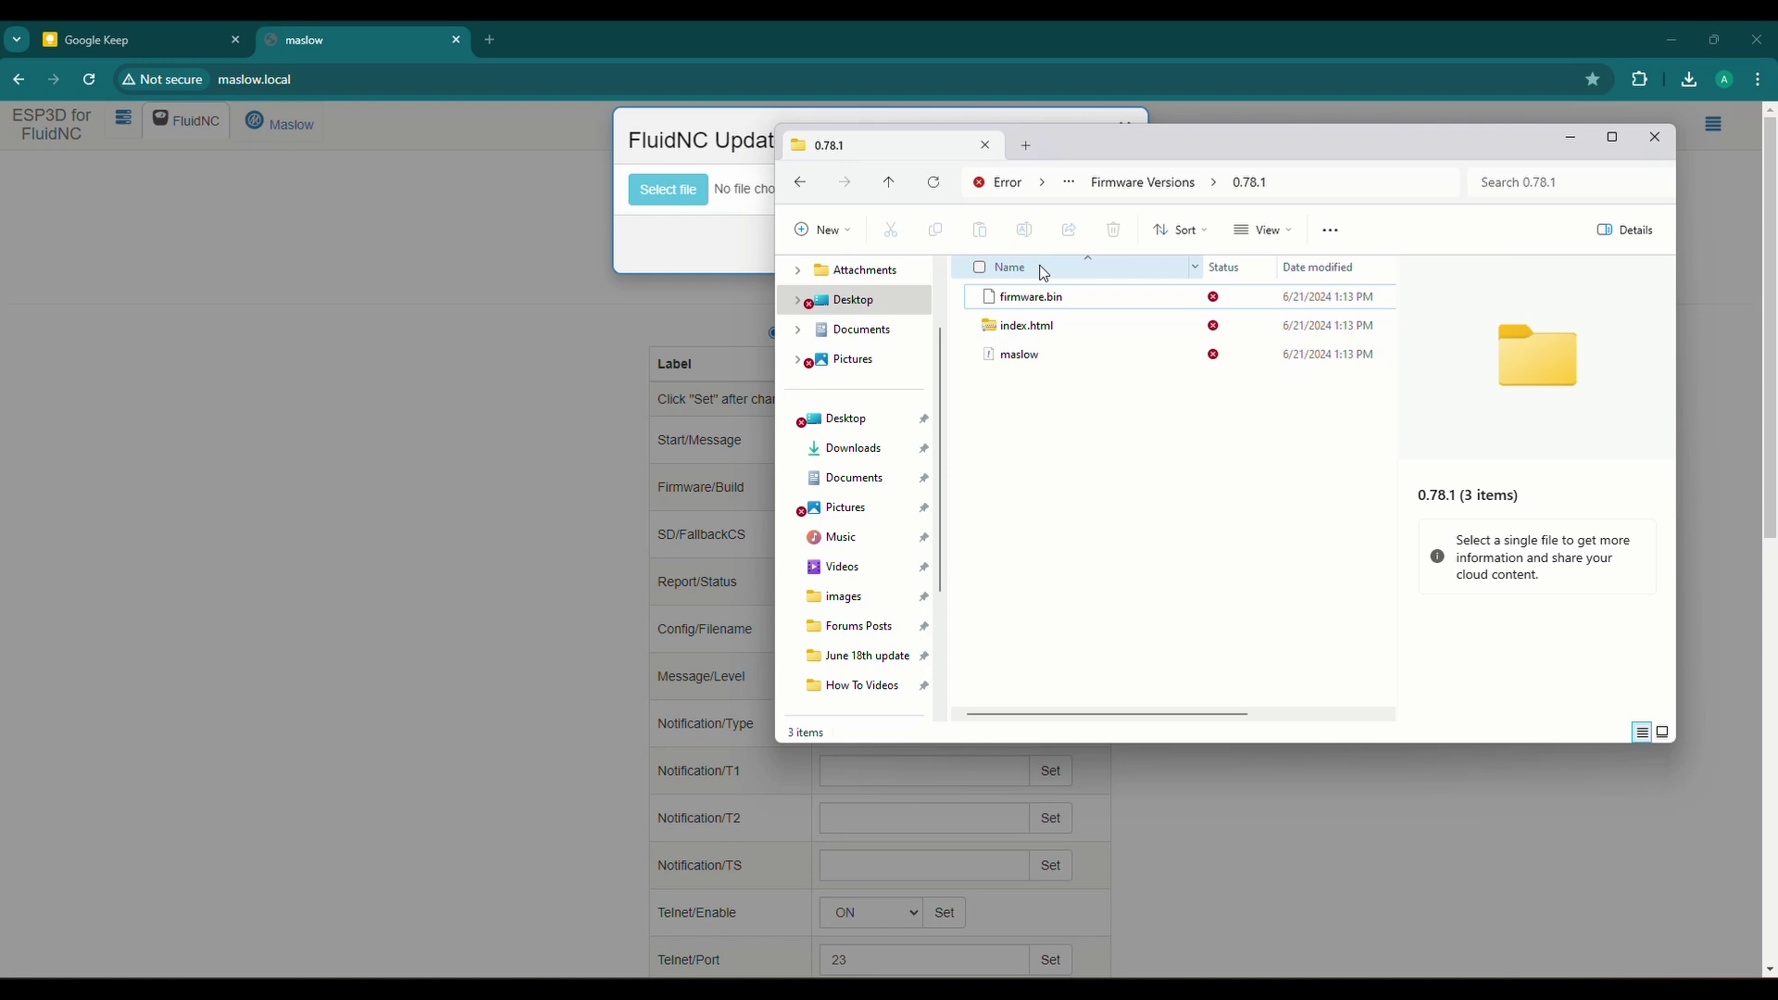
left_click(482, 419)
left_click(658, 191)
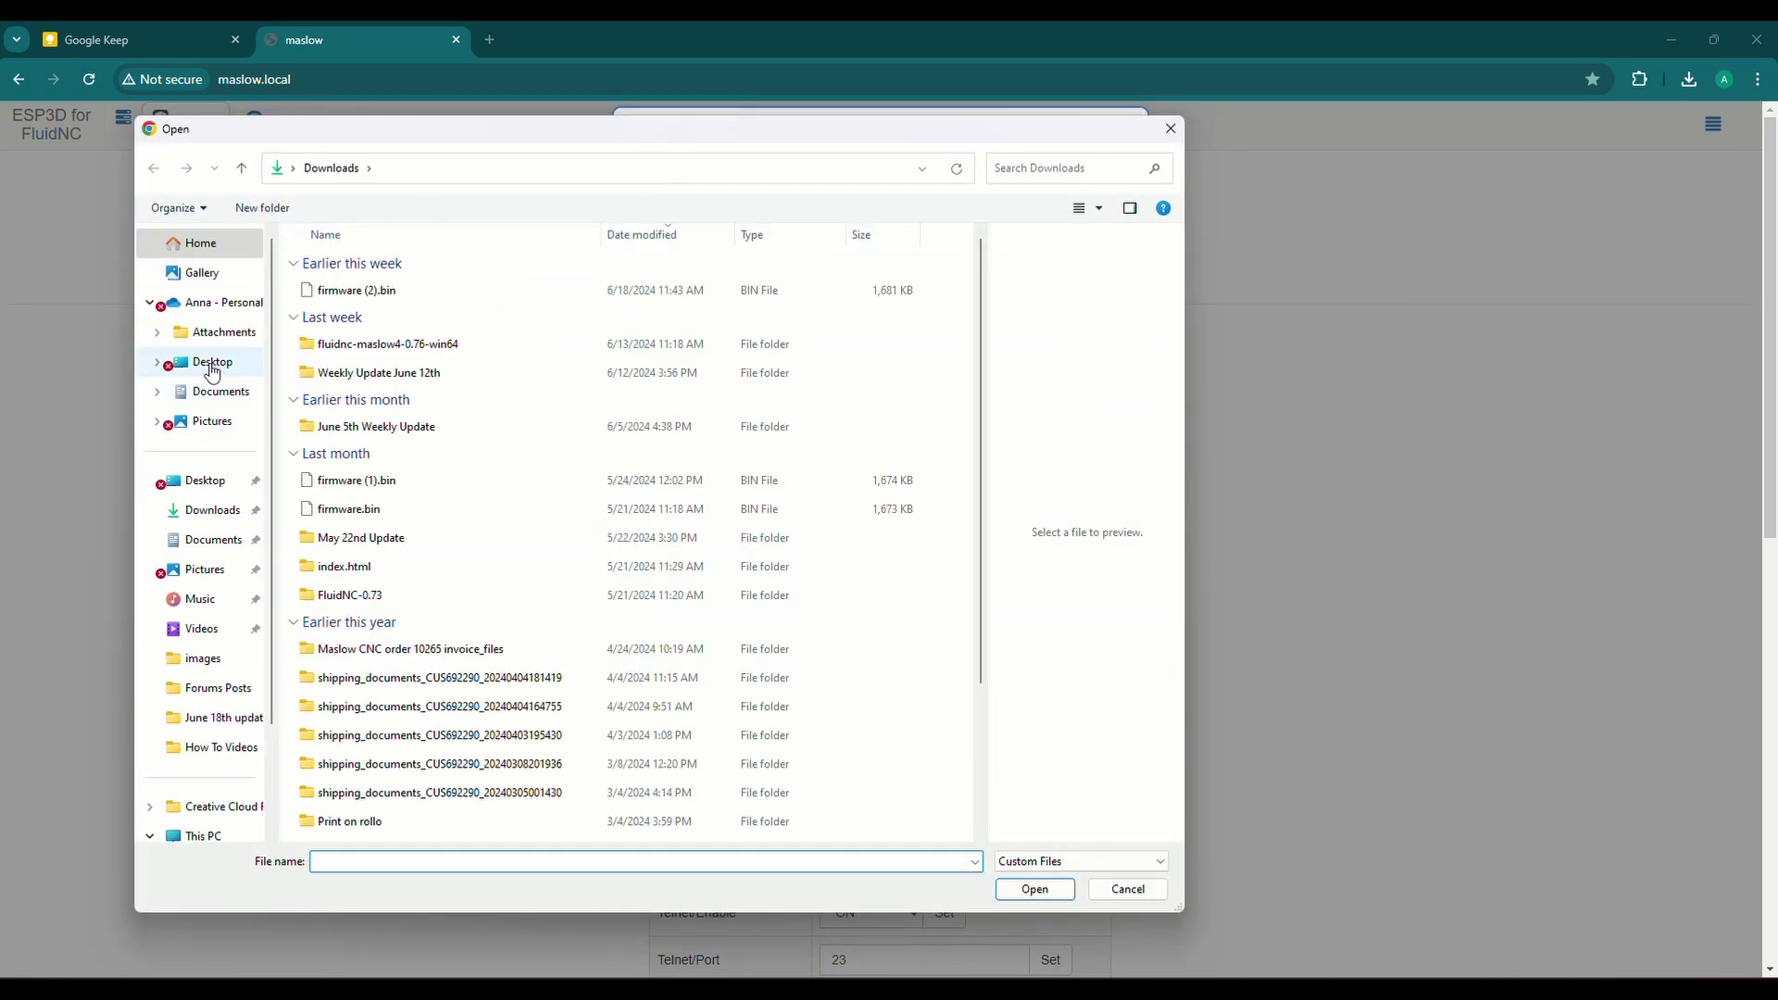
left_click(208, 361)
double_click(382, 294)
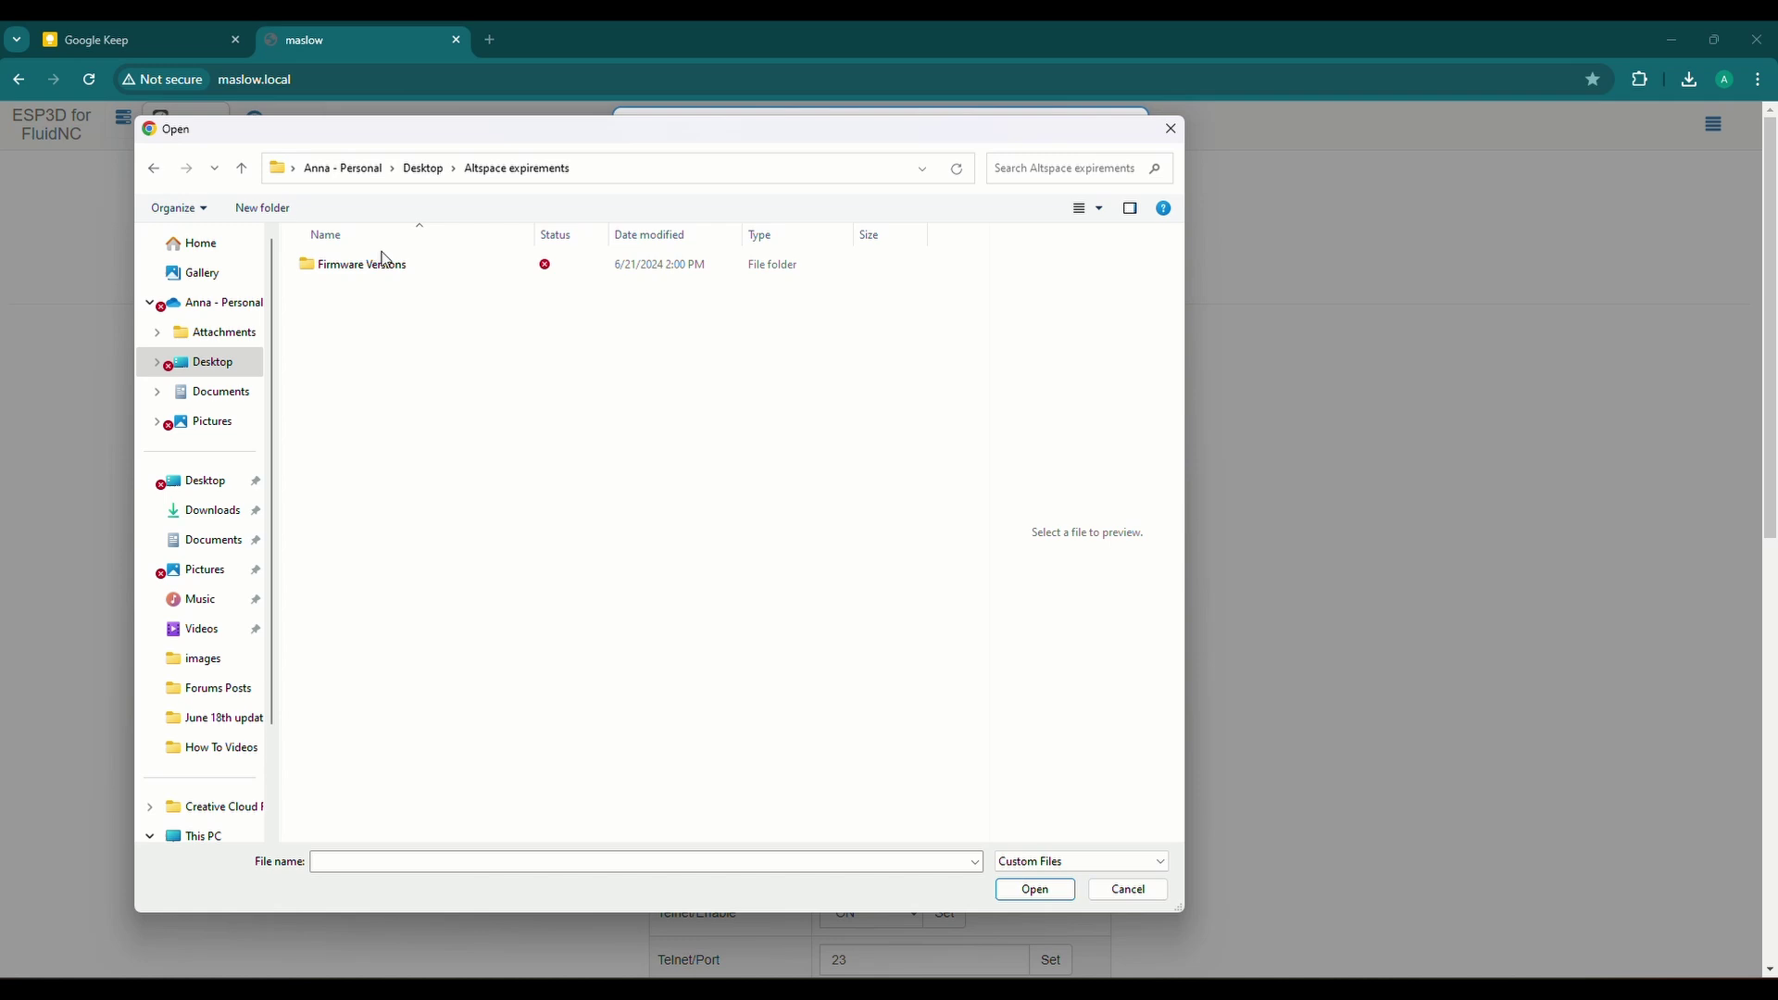
double_click(377, 283)
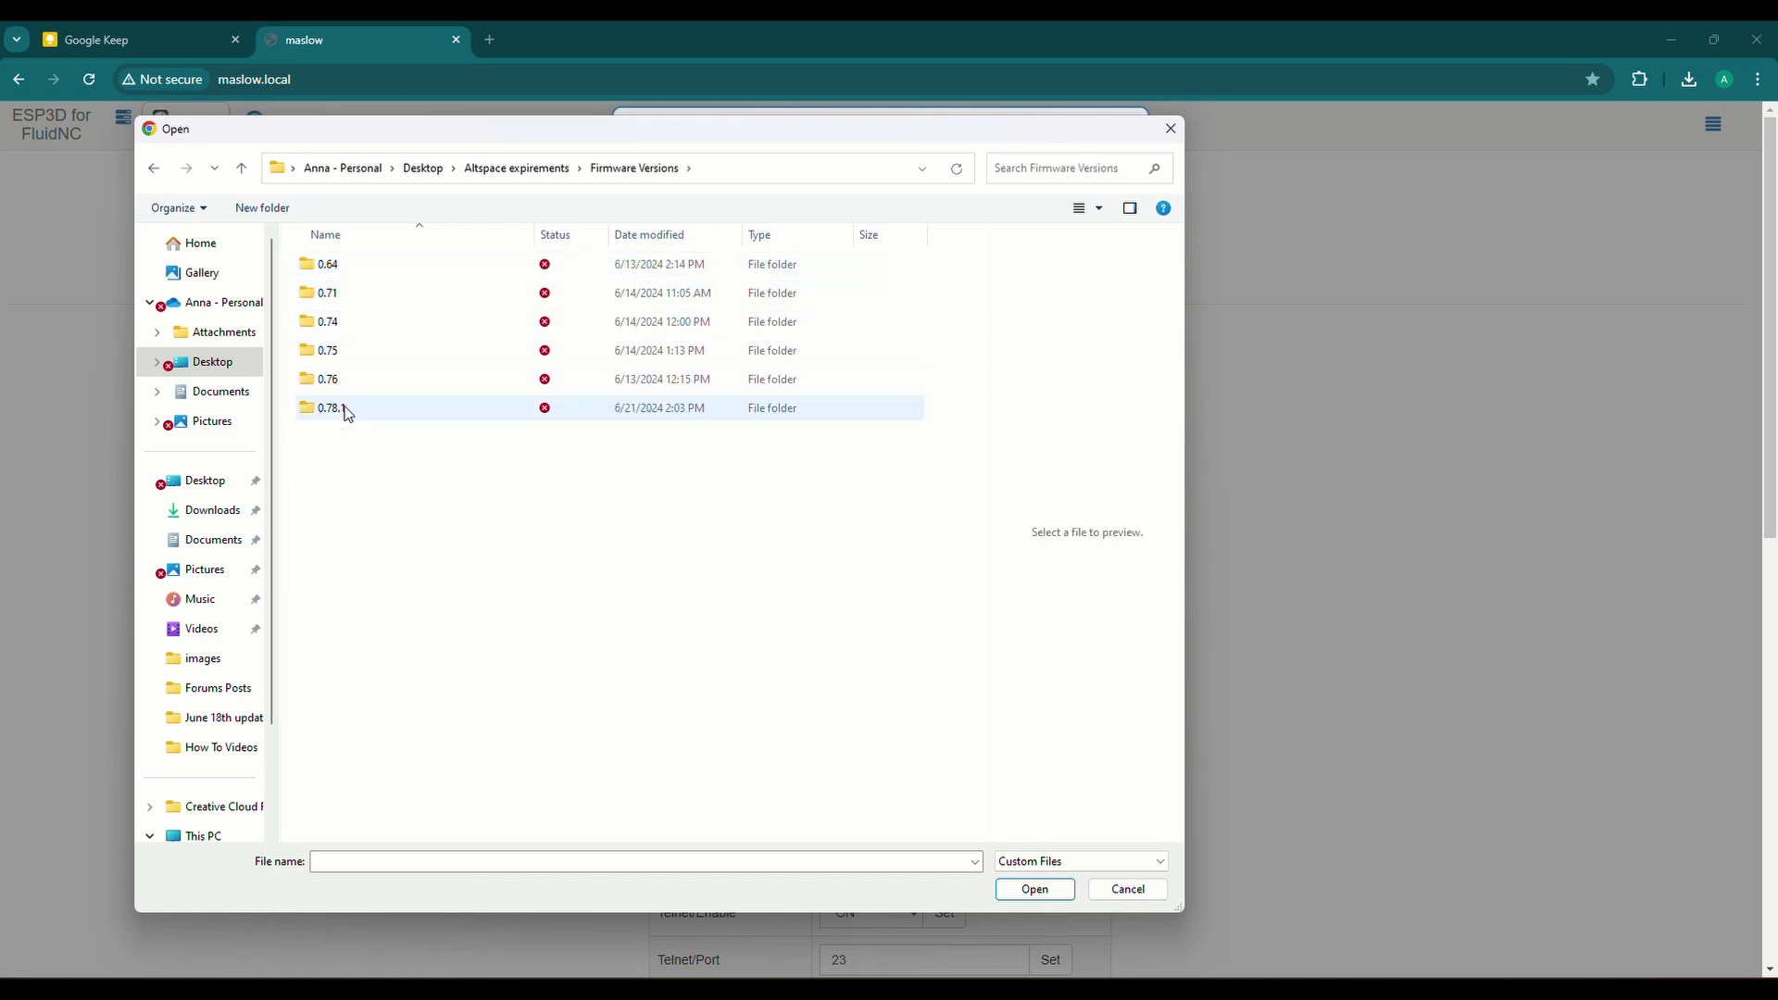
double_click(344, 409)
left_click(351, 269)
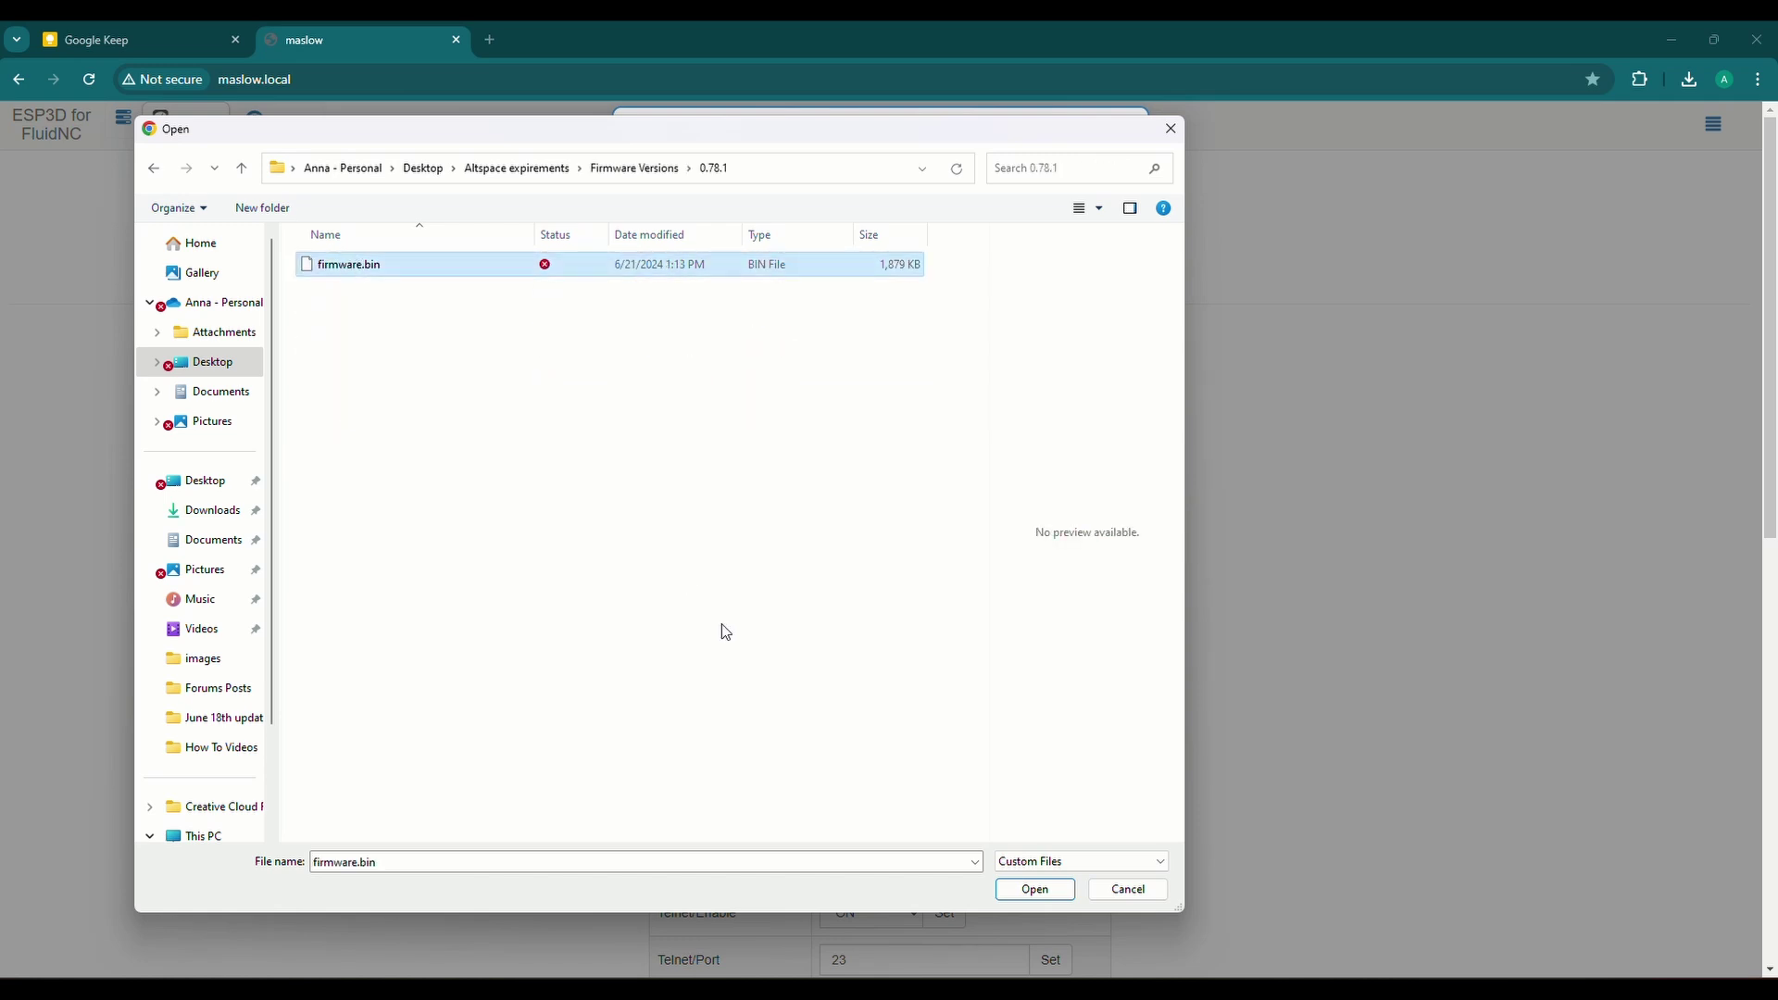
left_click(1032, 889)
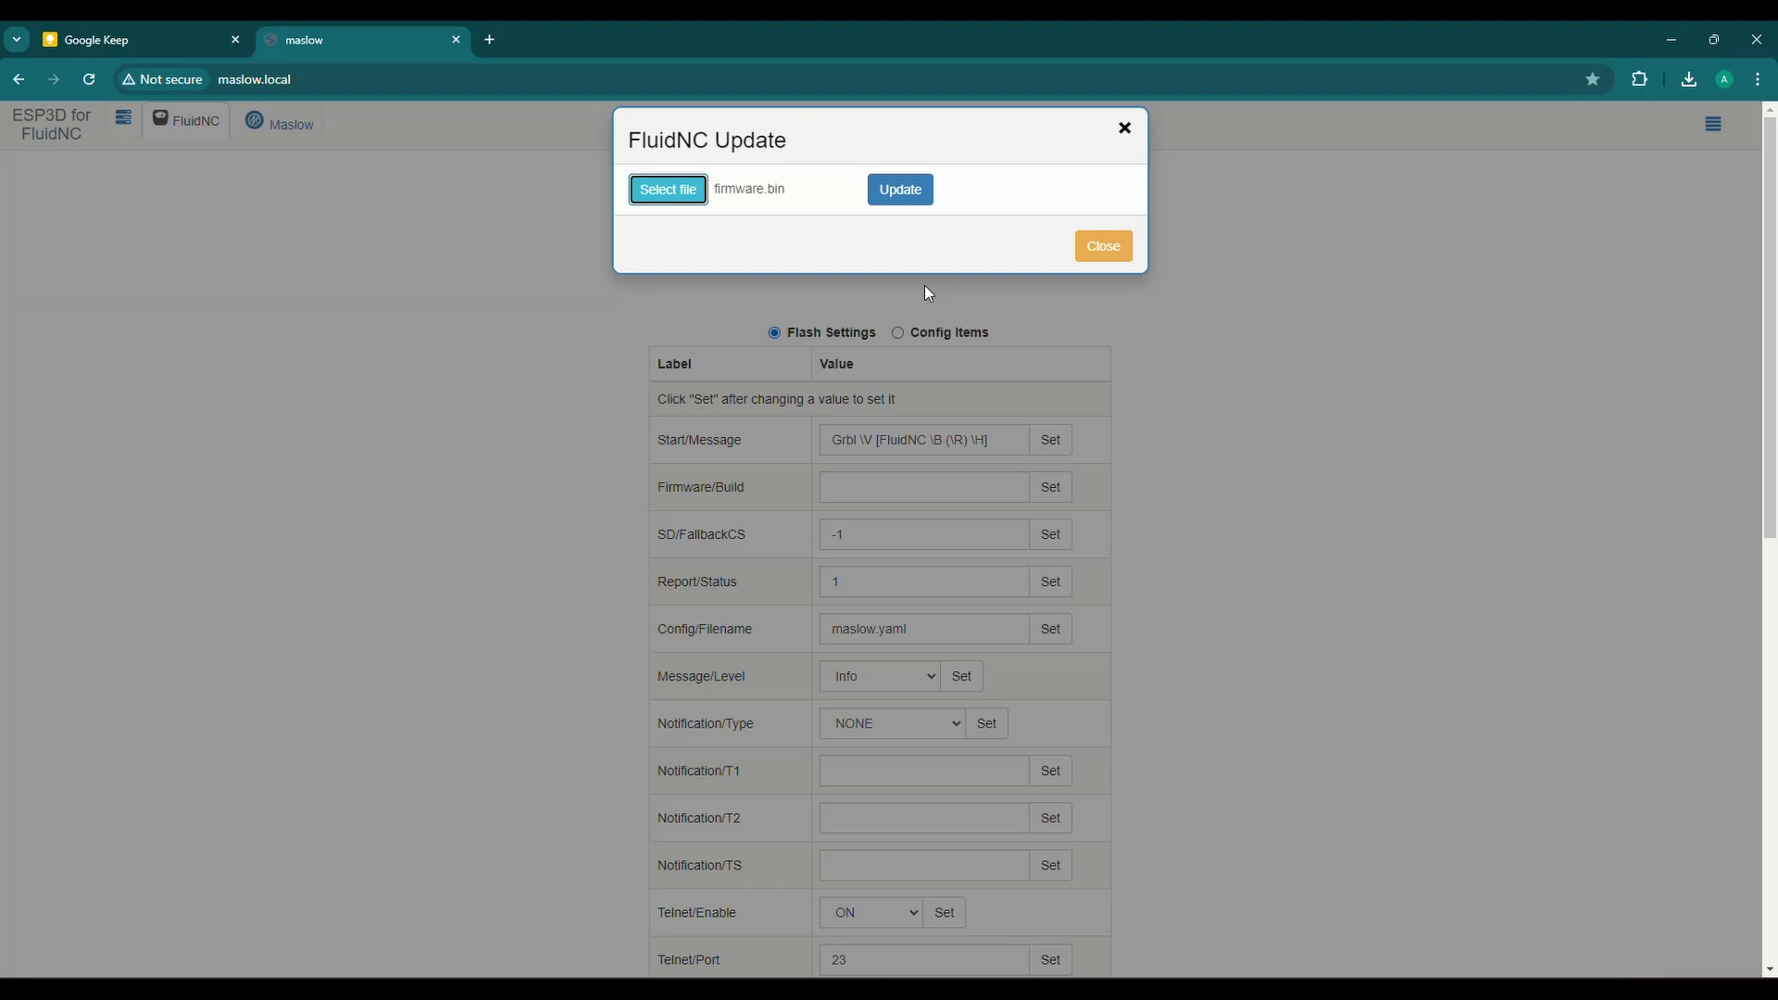
left_click(880, 190)
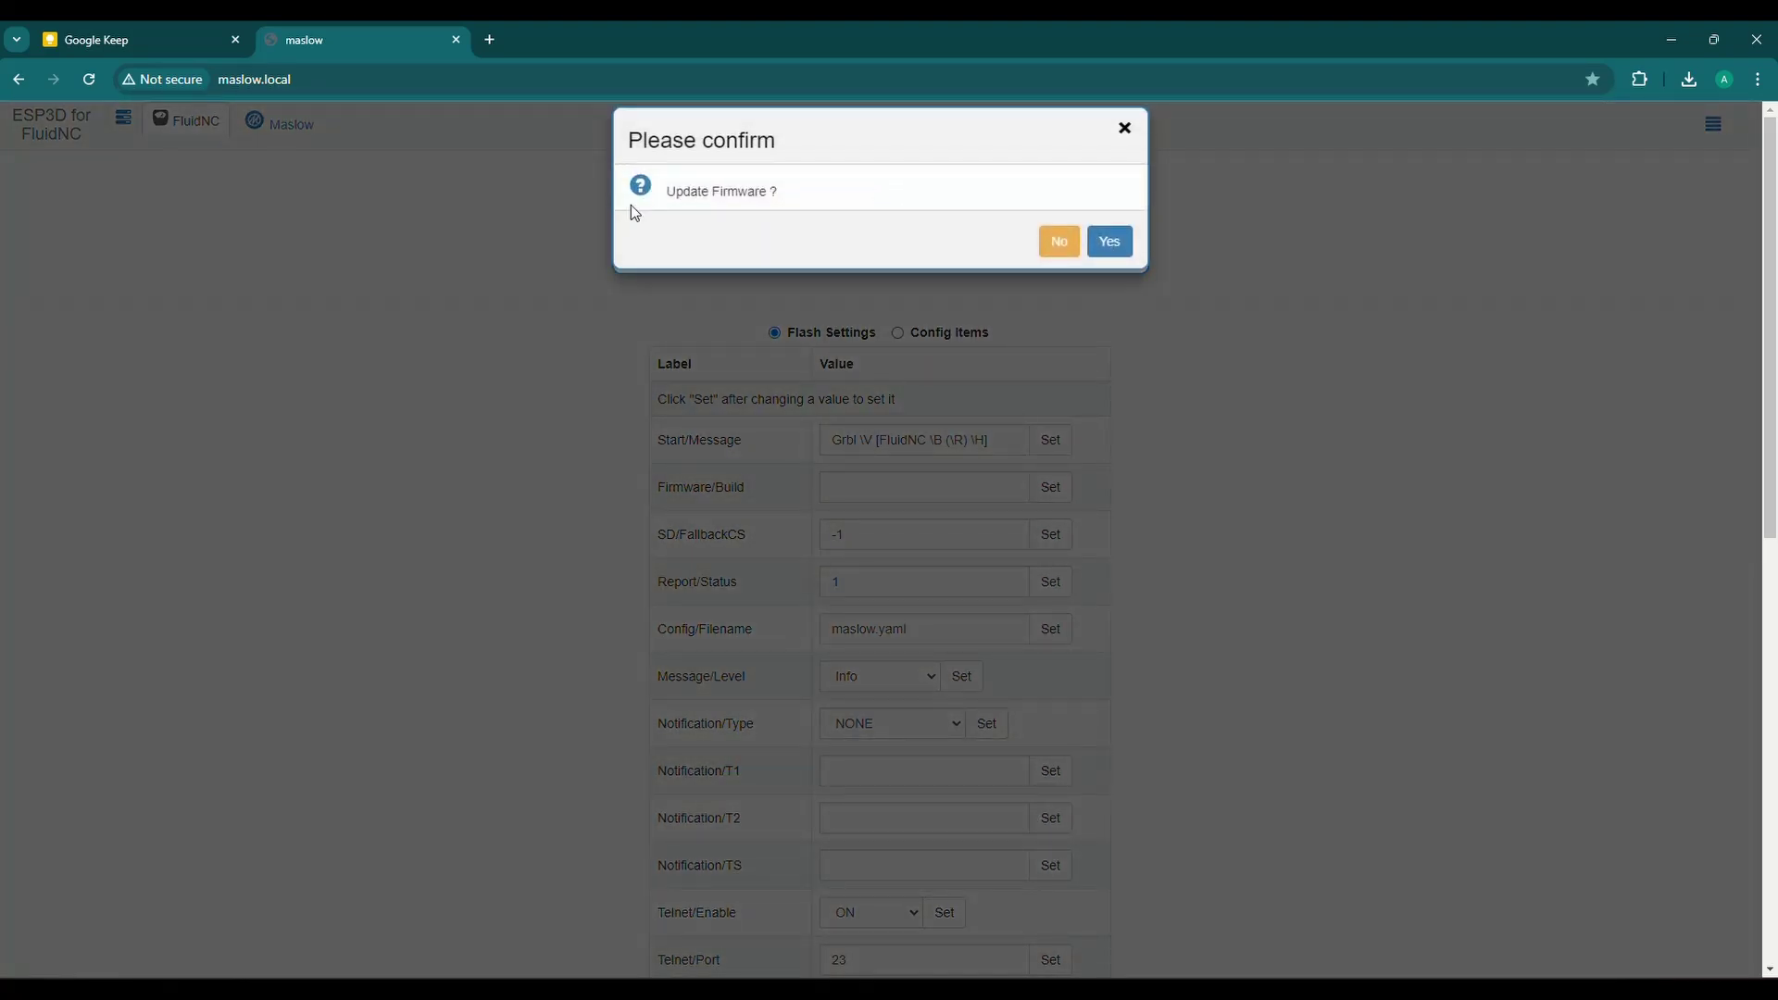
Confirm flashing the 0.78.1 firmware, wait for the reboot, then return to the FluidNC tab
left_click(1109, 243)
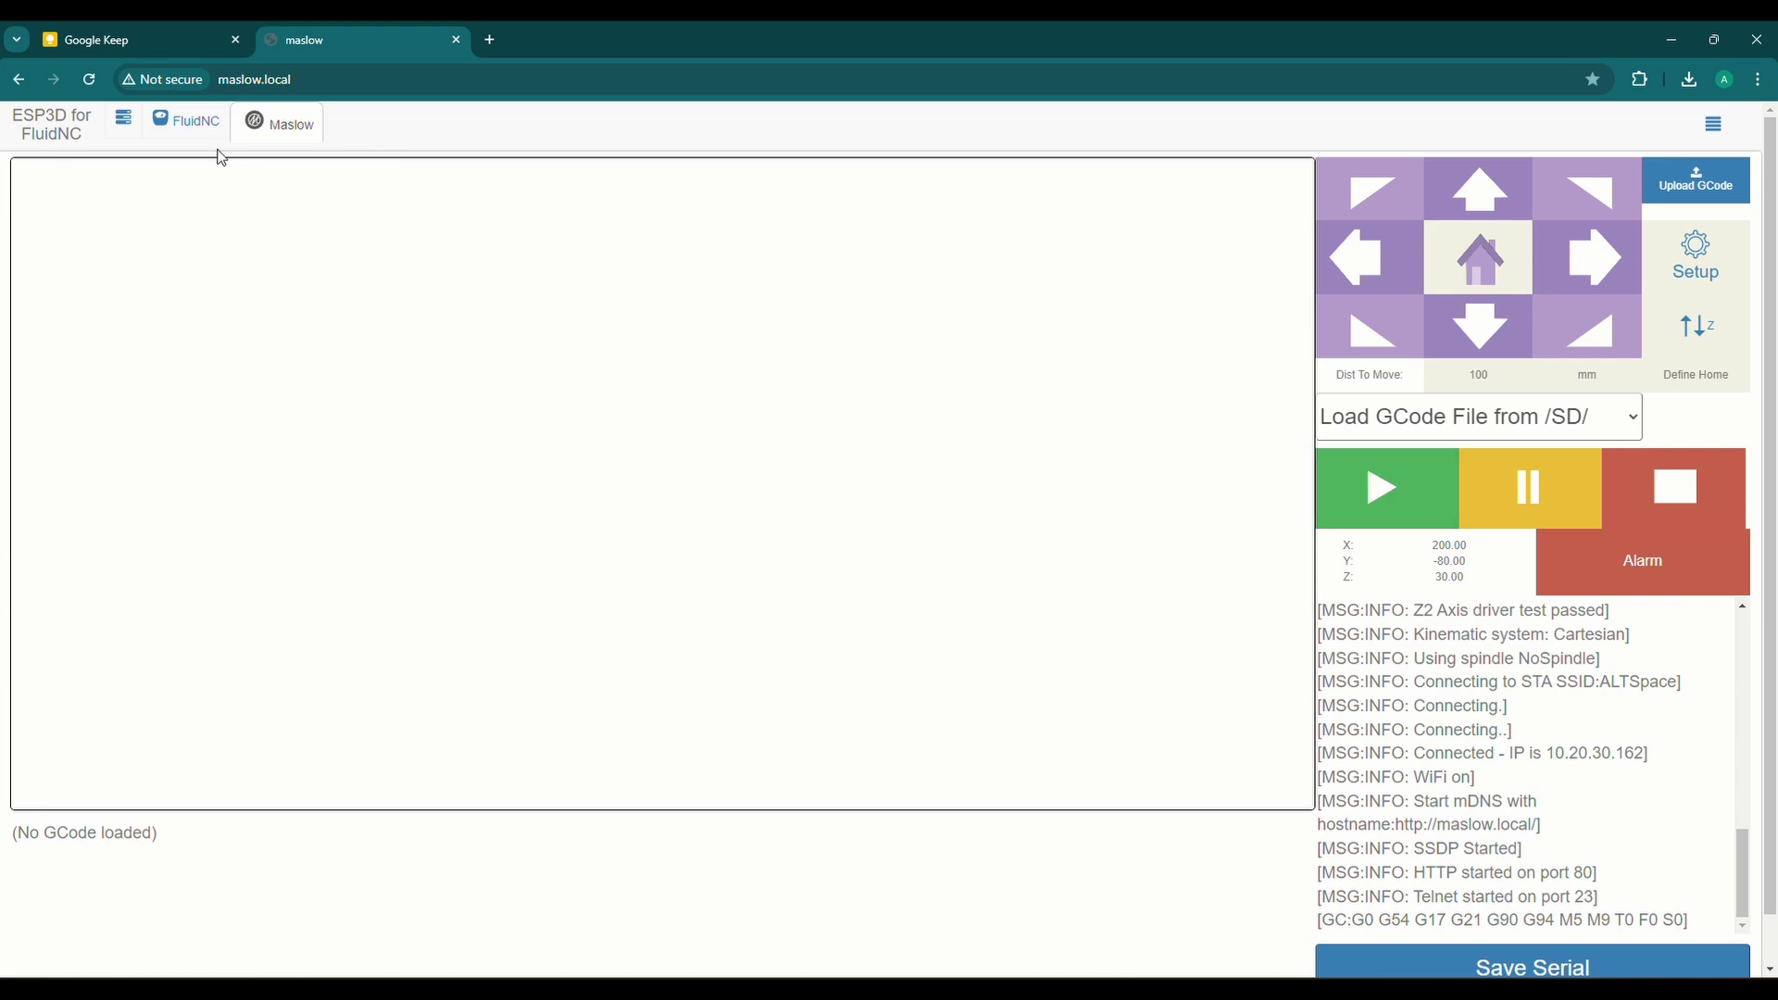
left_click(190, 121)
Delete the old index.html.gz from the controller's local files
left_click(843, 258)
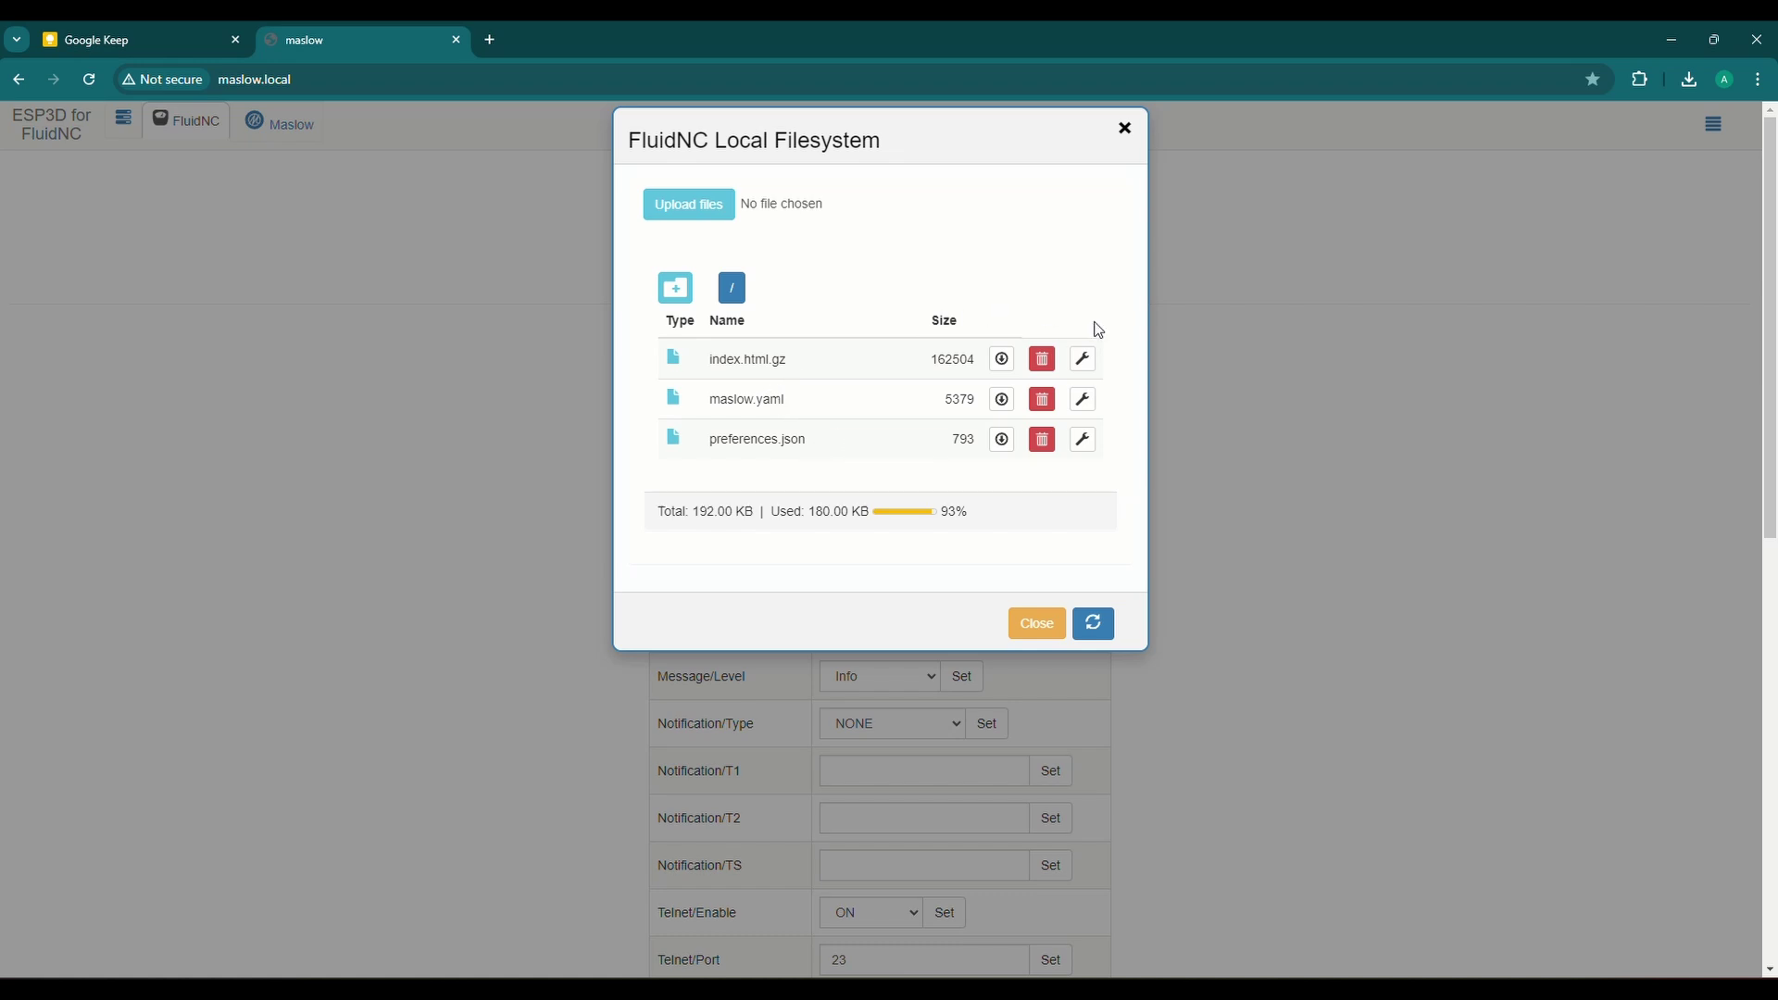
left_click(1045, 363)
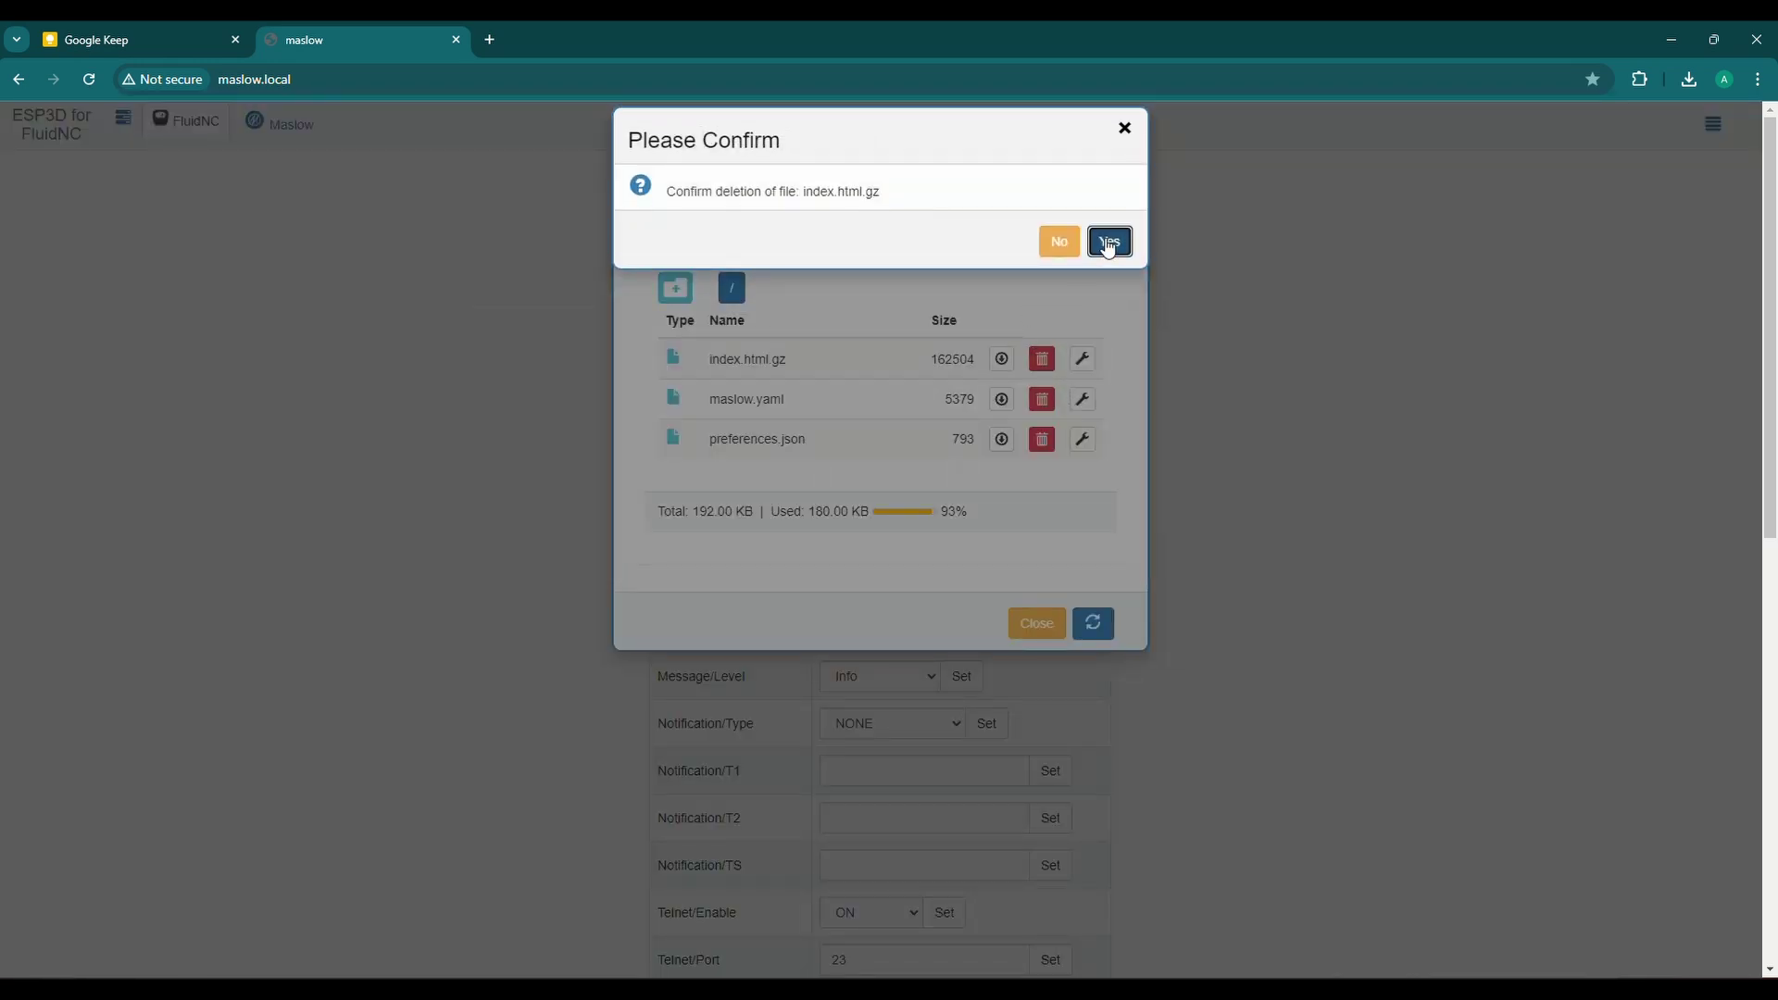
left_click(1109, 243)
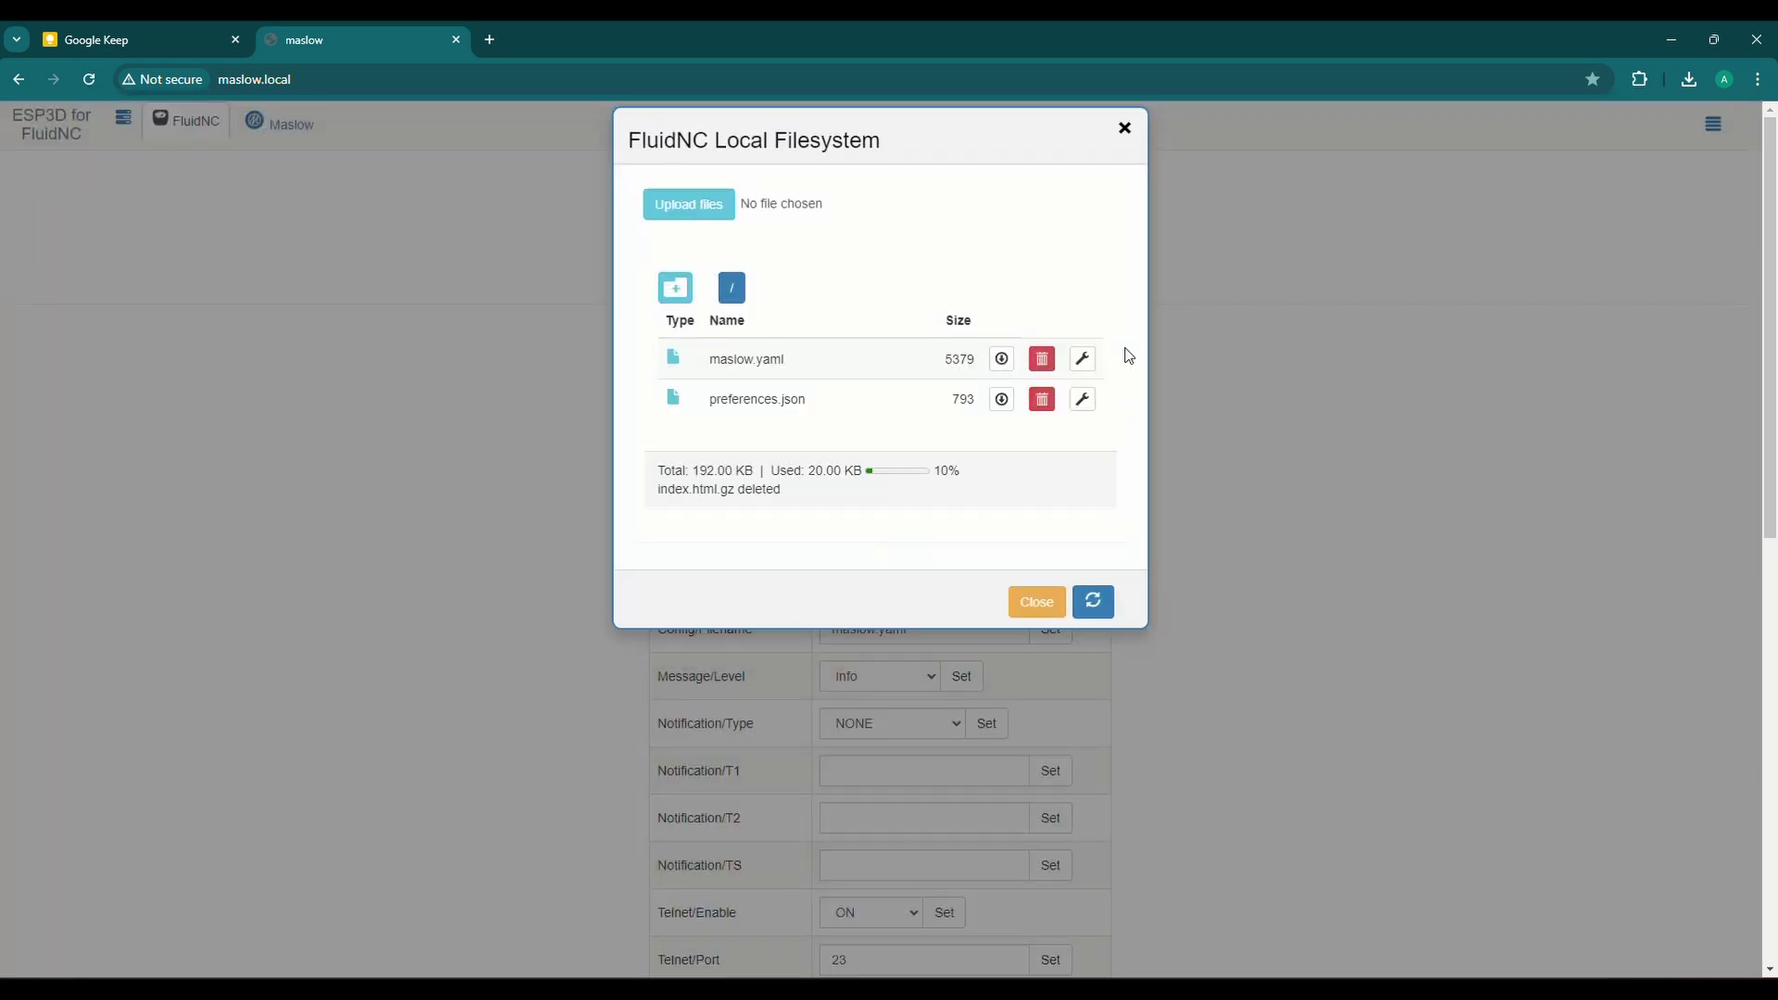
Upload the new index.html from the 0.78.1 folder to the controller
left_click(704, 202)
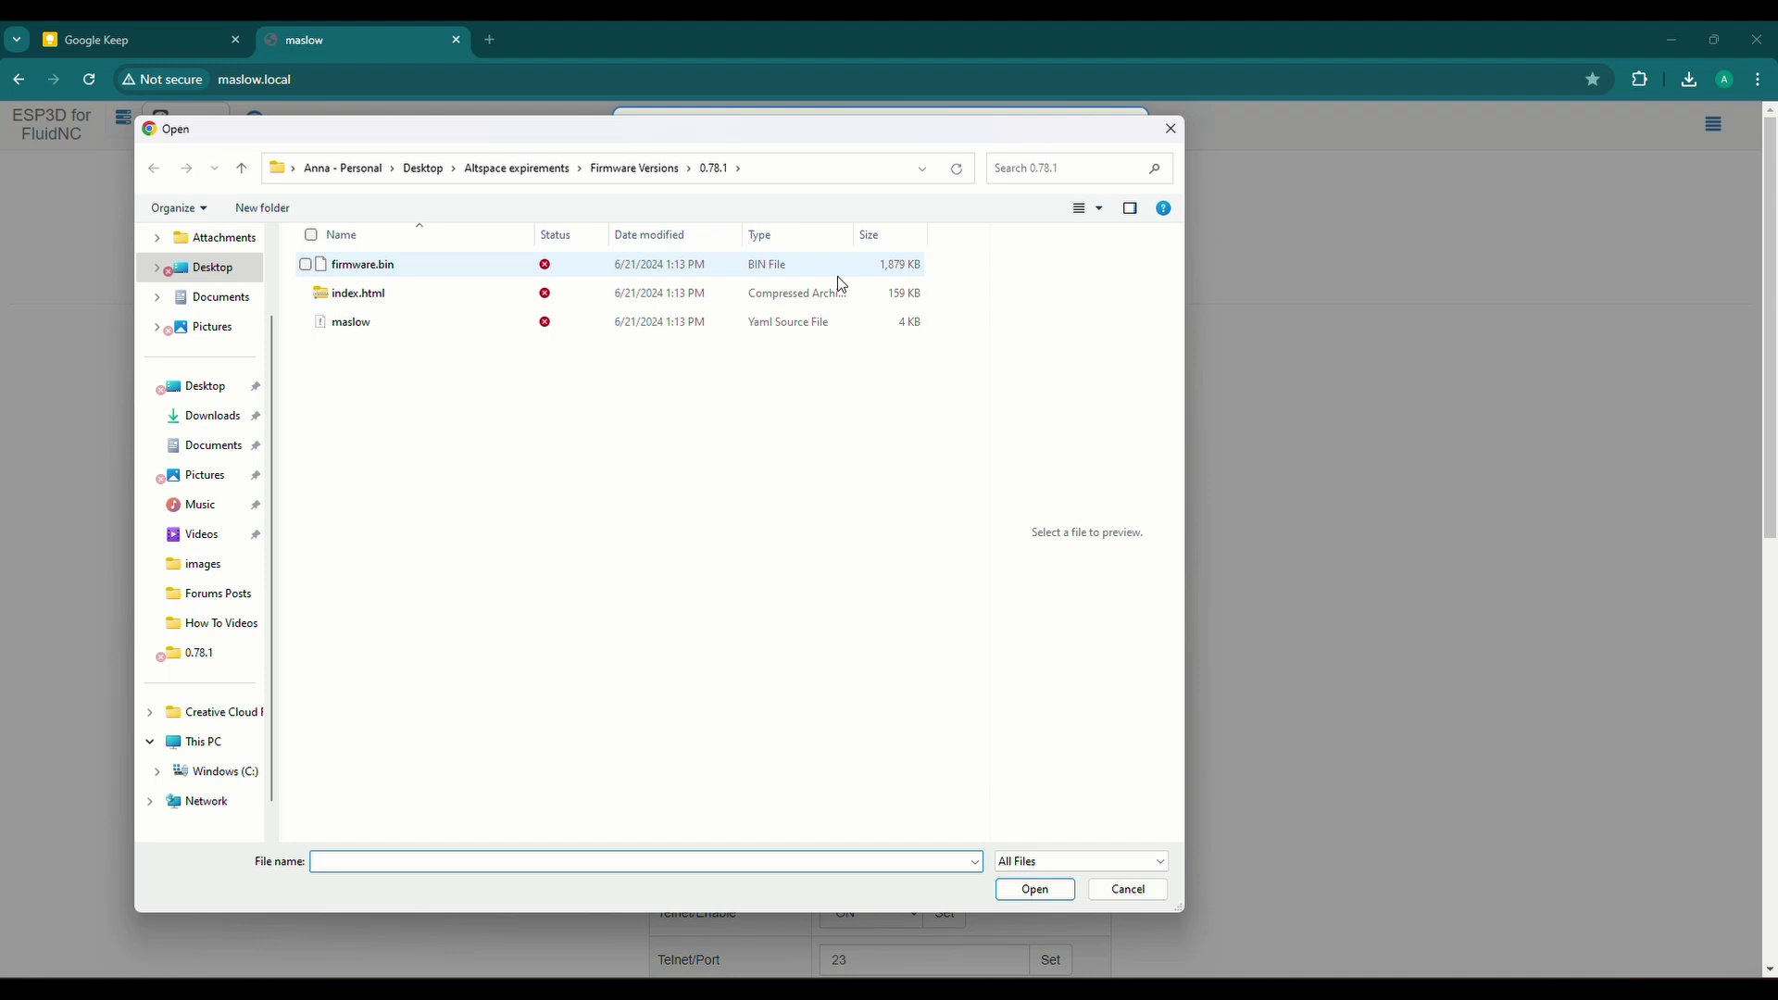
left_click(459, 301)
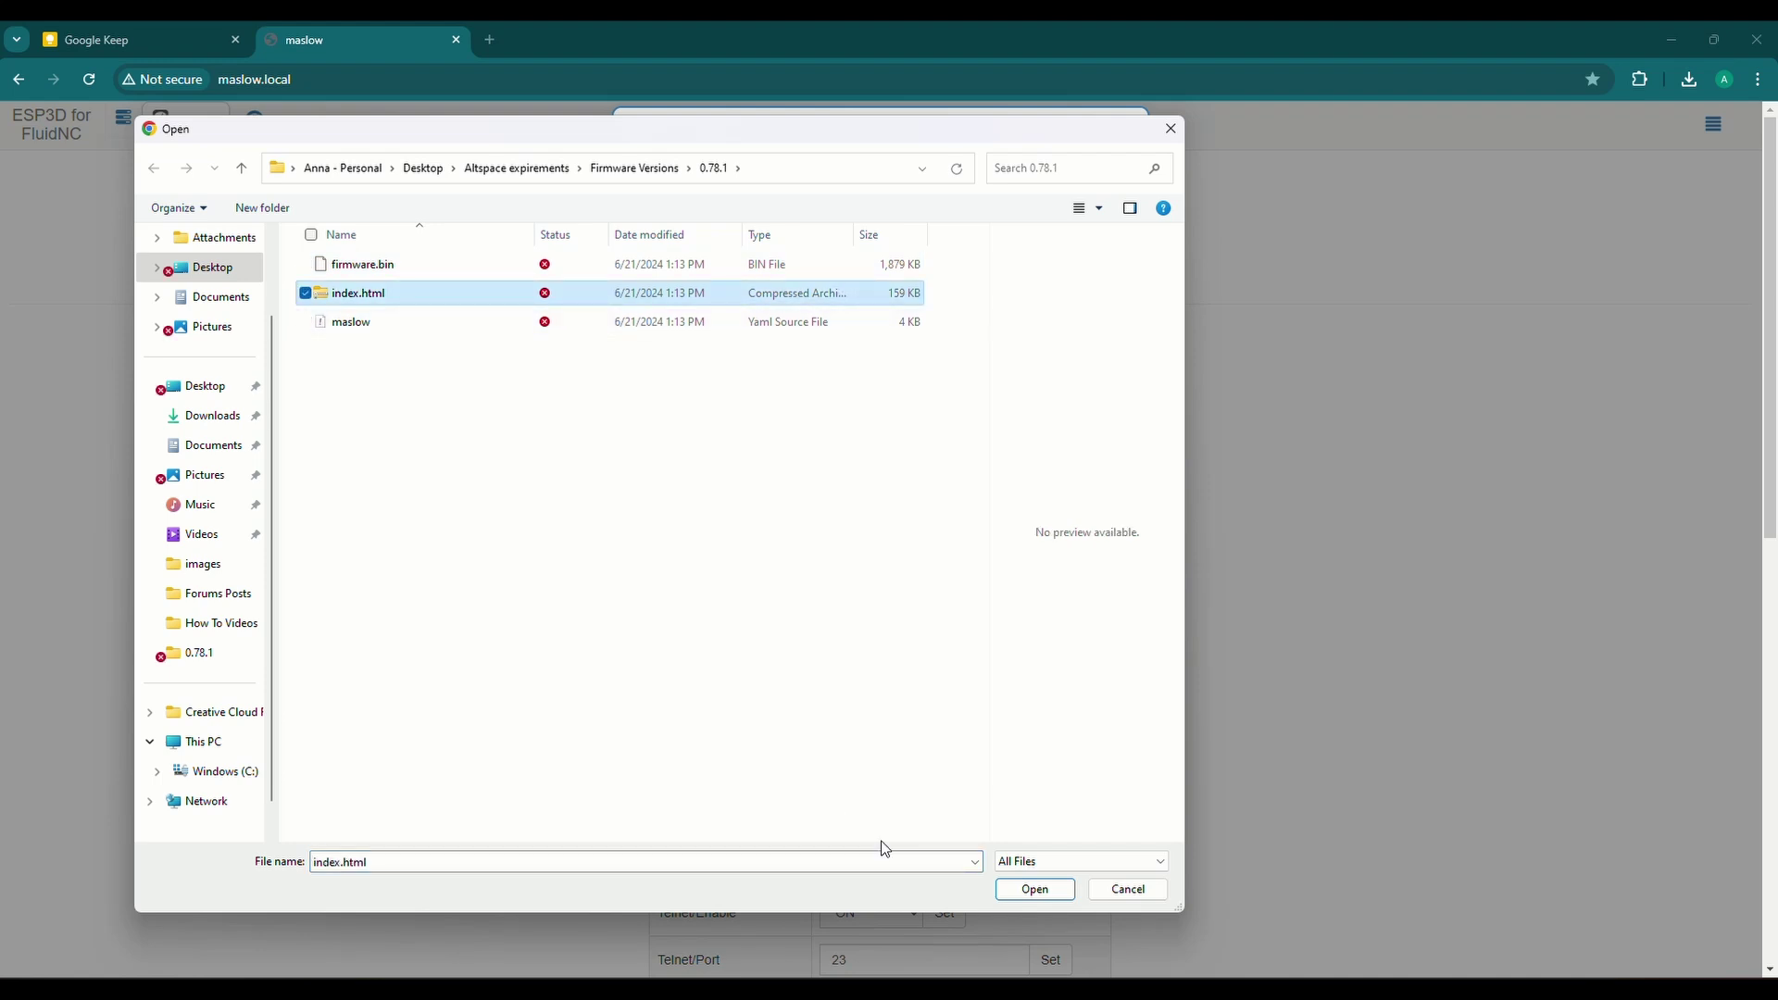
left_click(1035, 890)
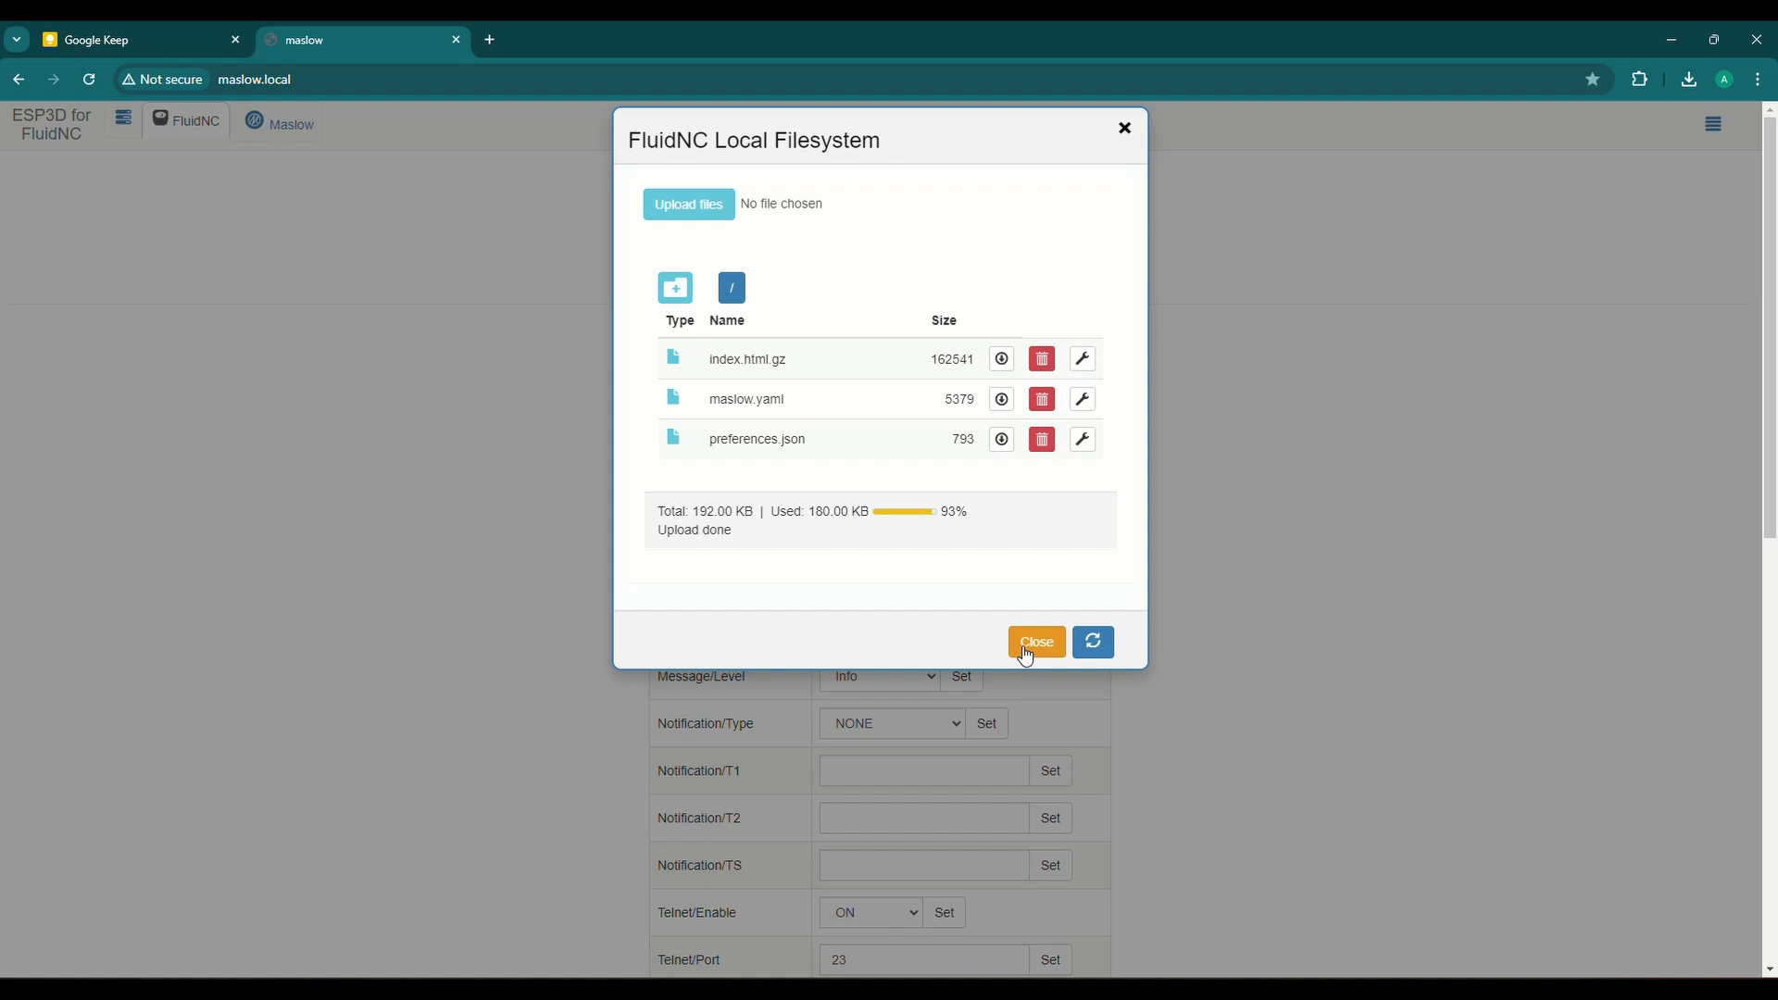
Reopen the local file list, delete index.html.gz again, close it, and reload the page
left_click(1028, 652)
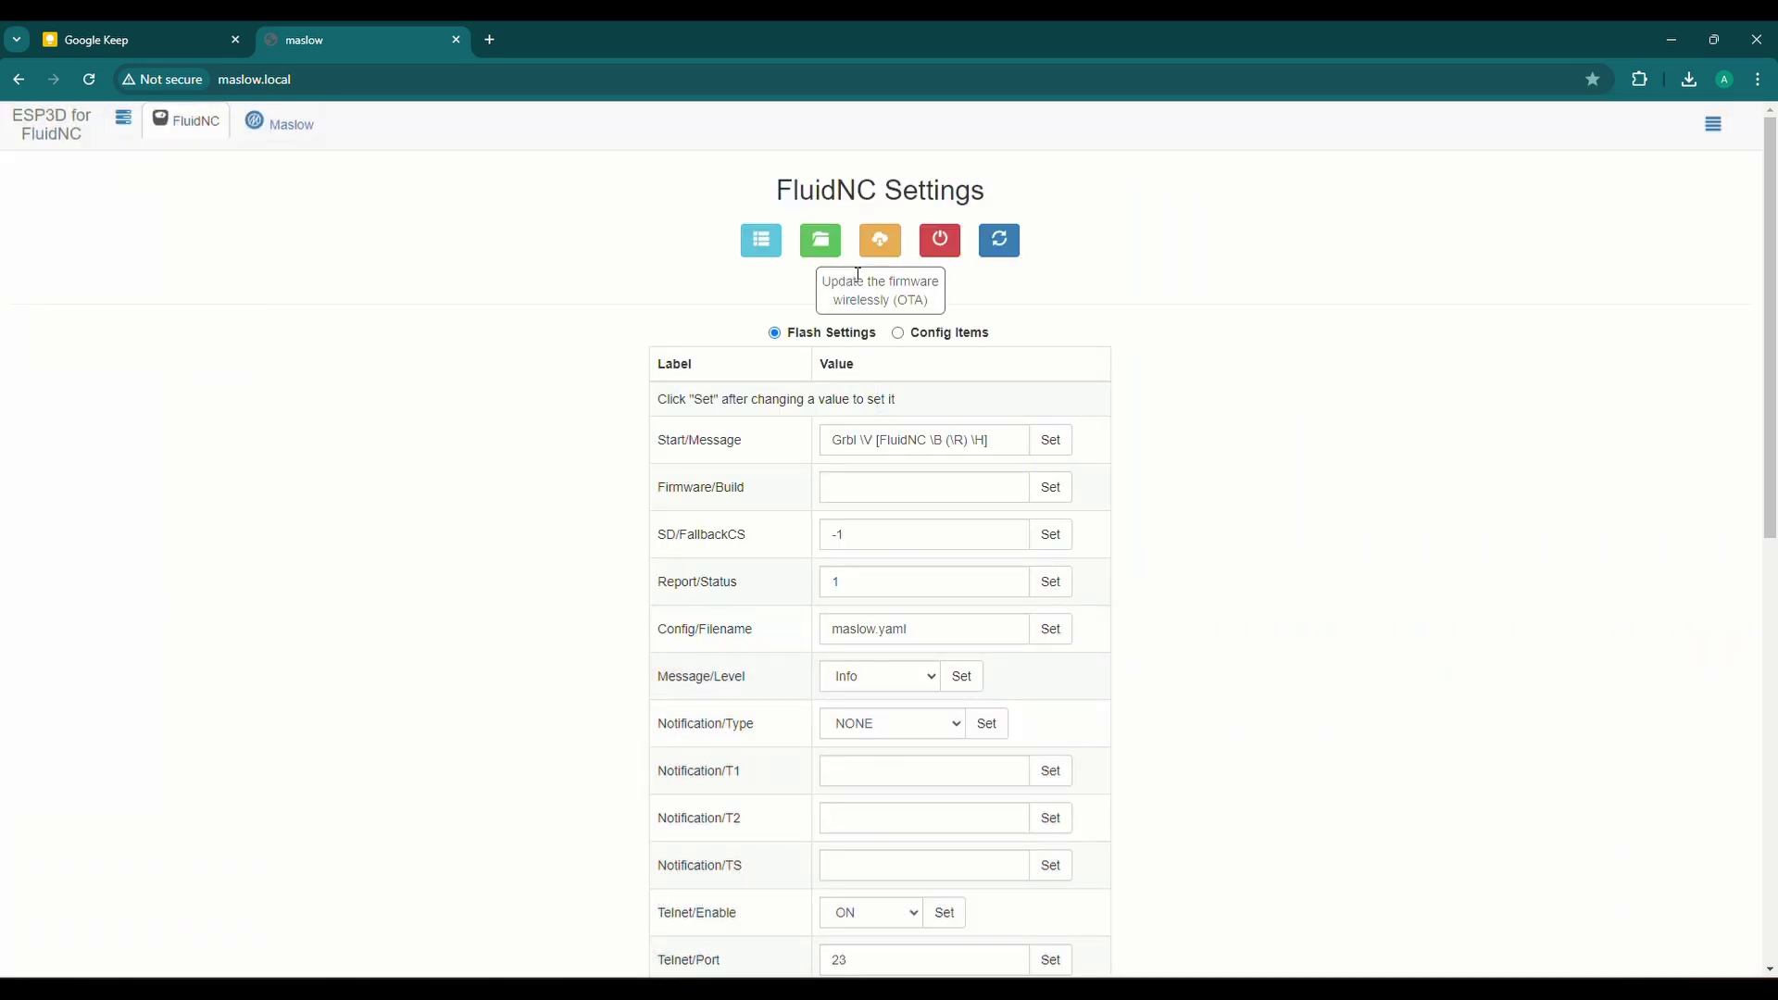
left_click(819, 252)
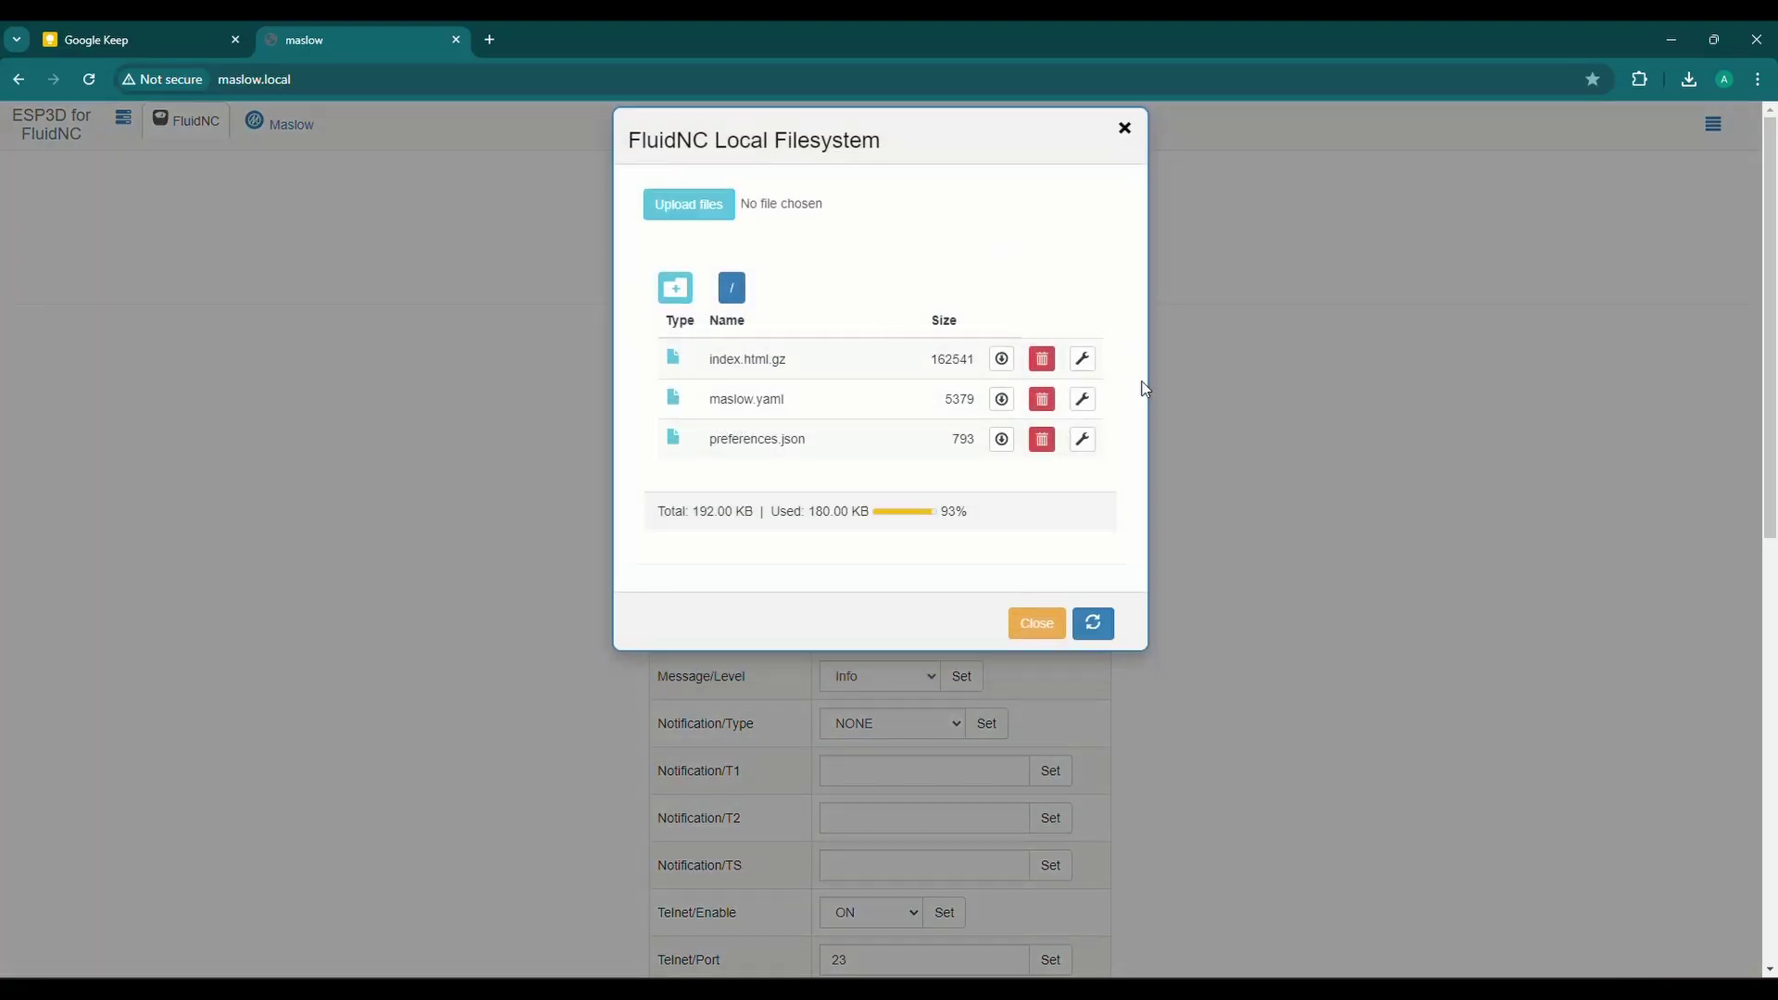
key("Tab")
key("Return")
left_click(1110, 243)
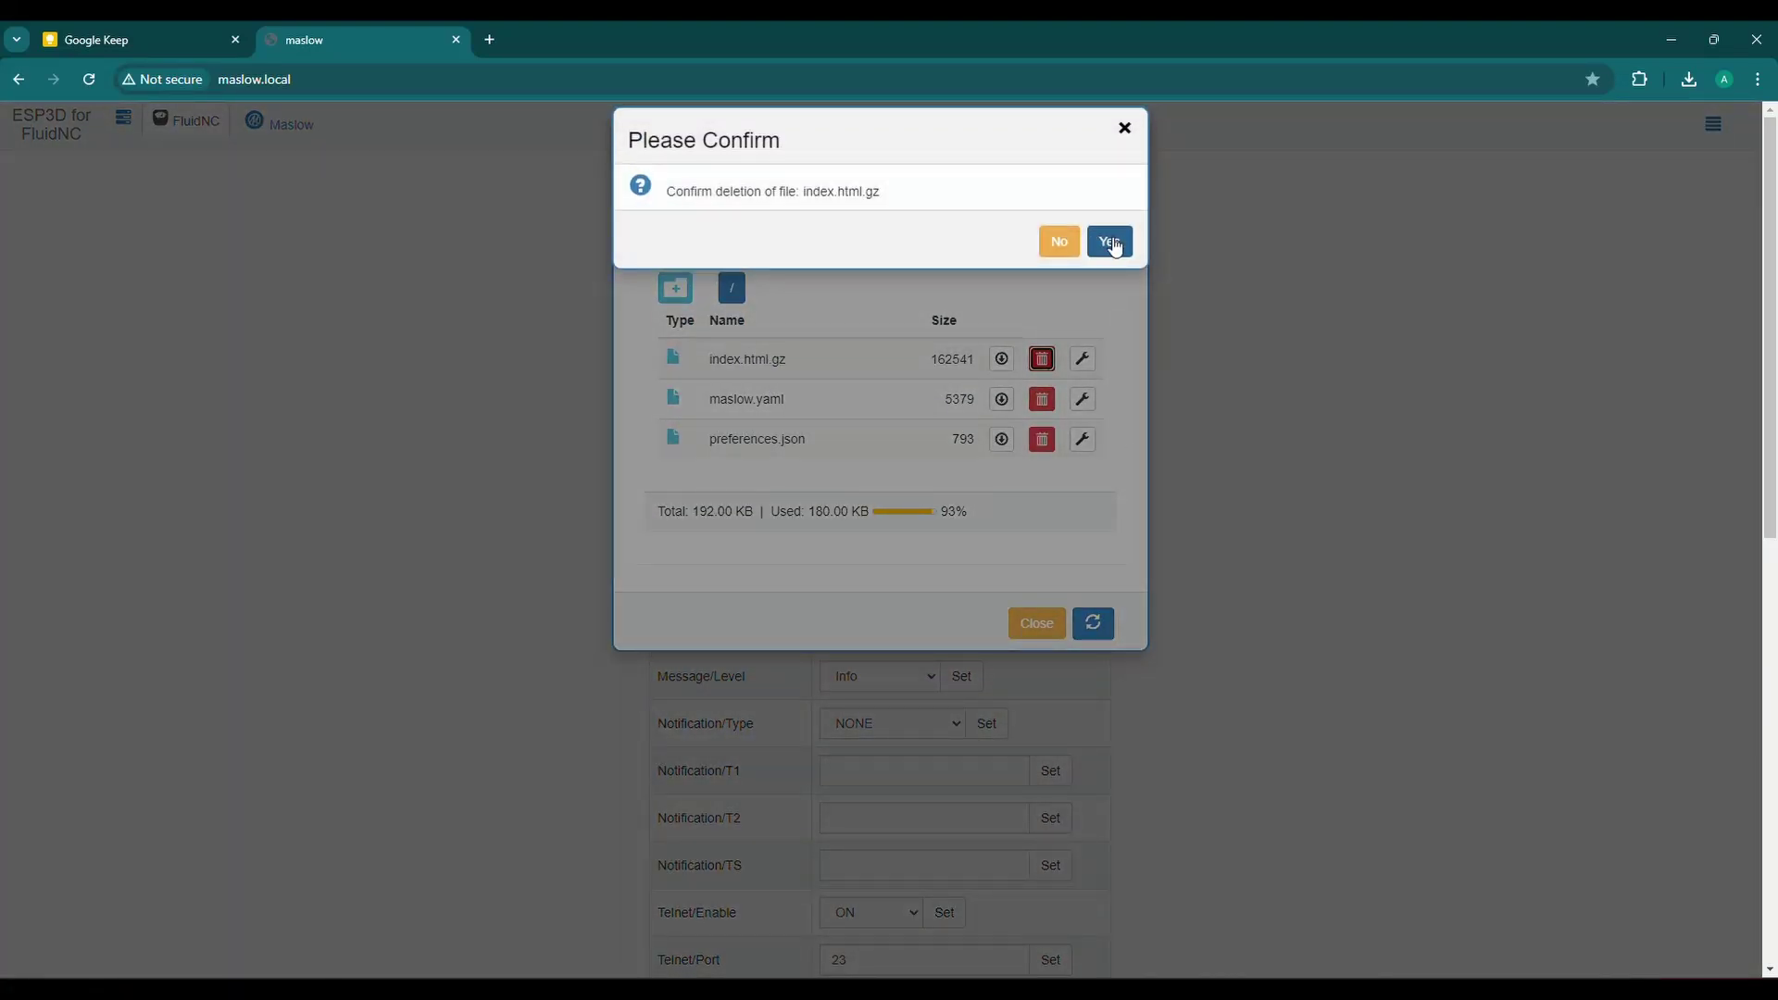
left_click(1036, 602)
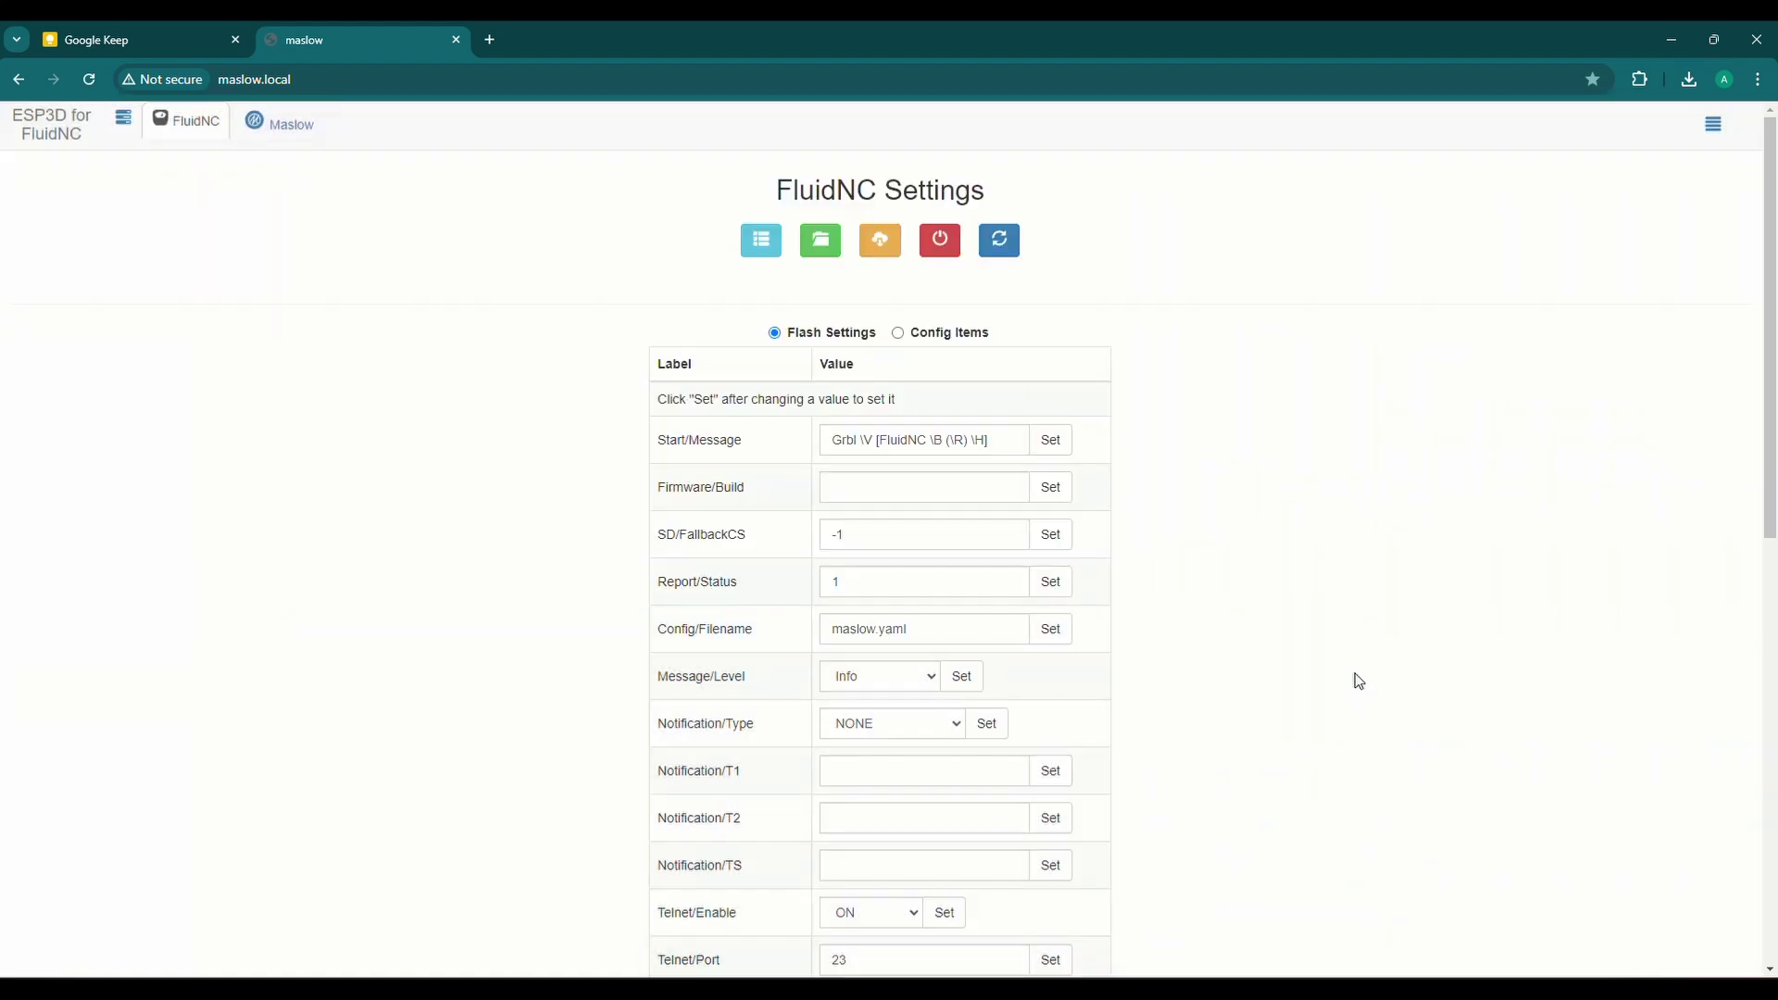
left_click(89, 80)
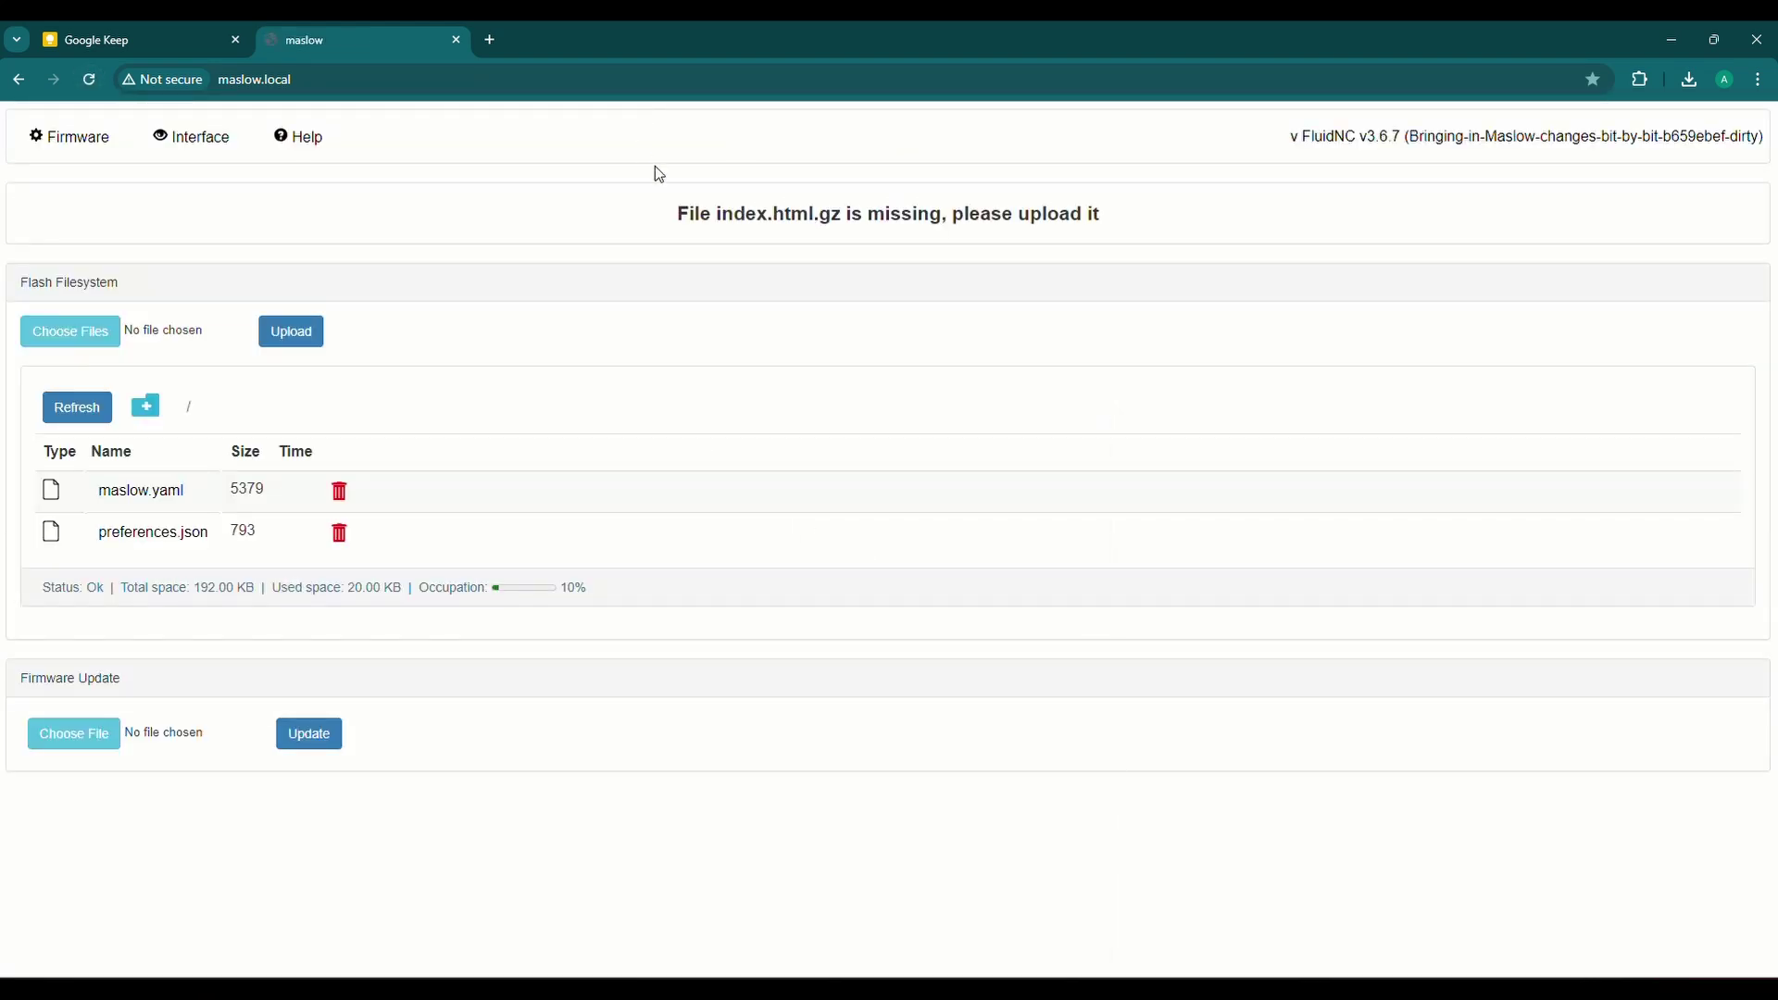
On the missing-file recovery page, upload index.html as index.html.gz, then open the ESP3D interface
left_click_drag(676, 213, 1118, 241)
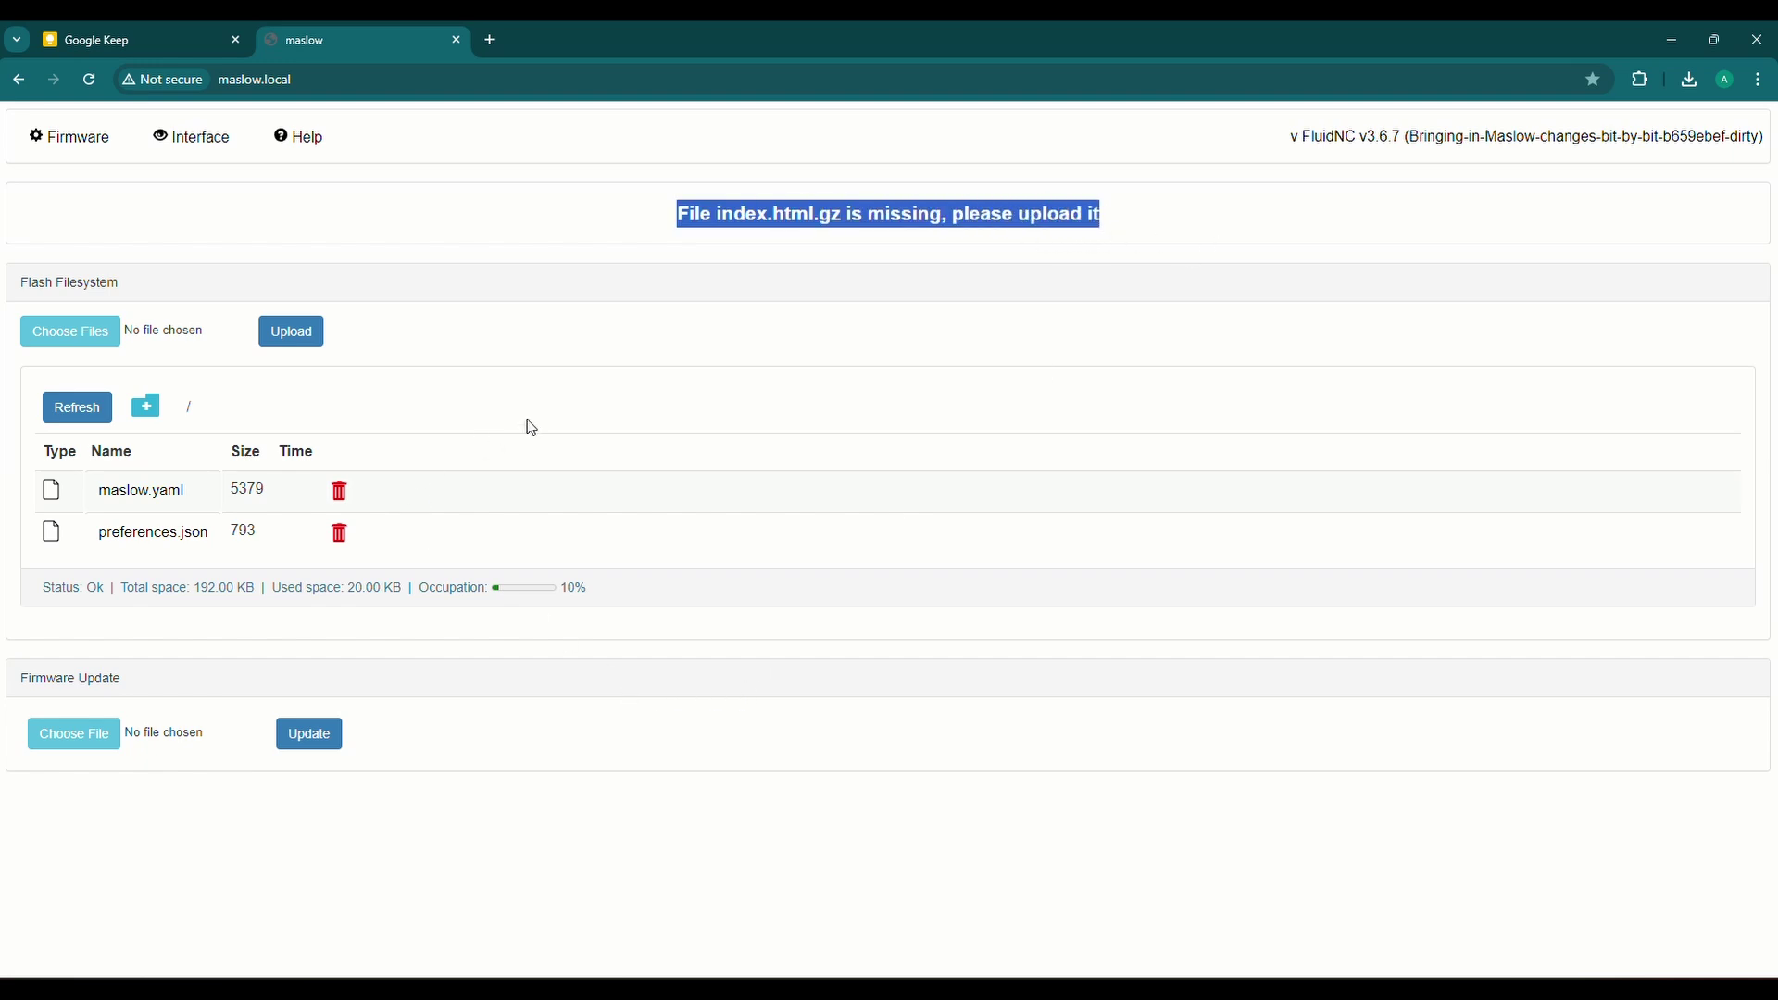
left_click(575, 319)
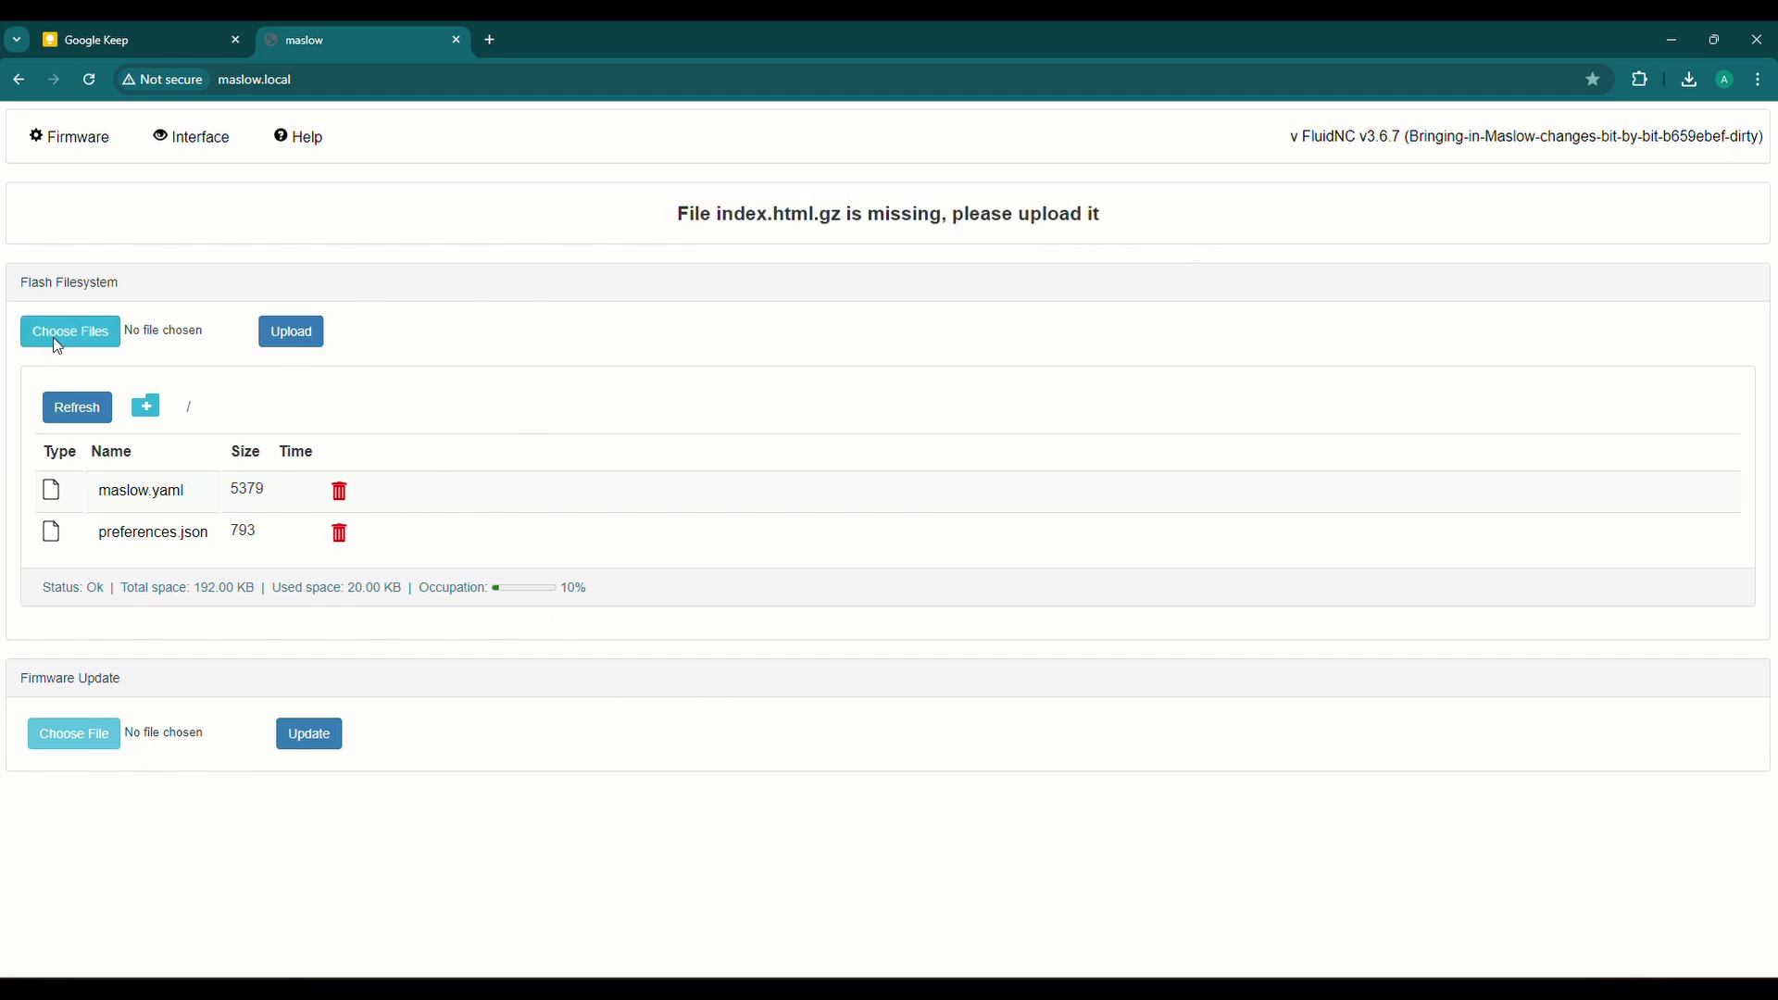
left_click(292, 328)
left_click(370, 295)
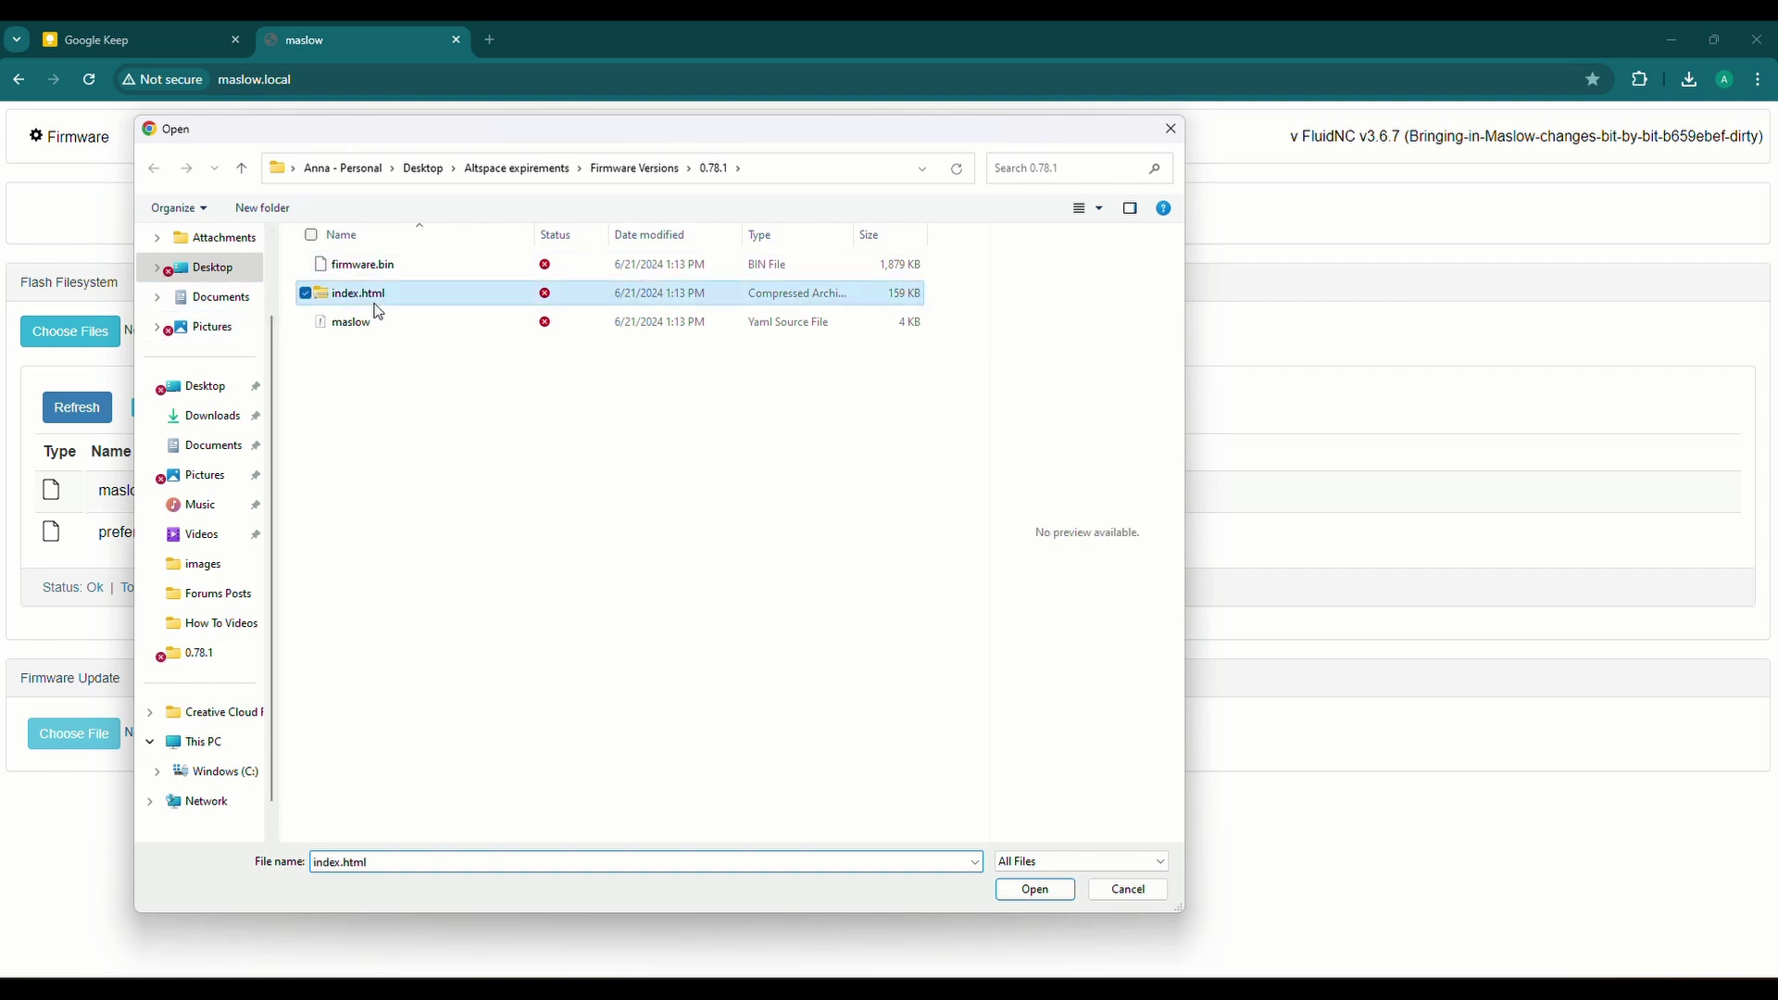
left_click(1035, 890)
left_click(306, 334)
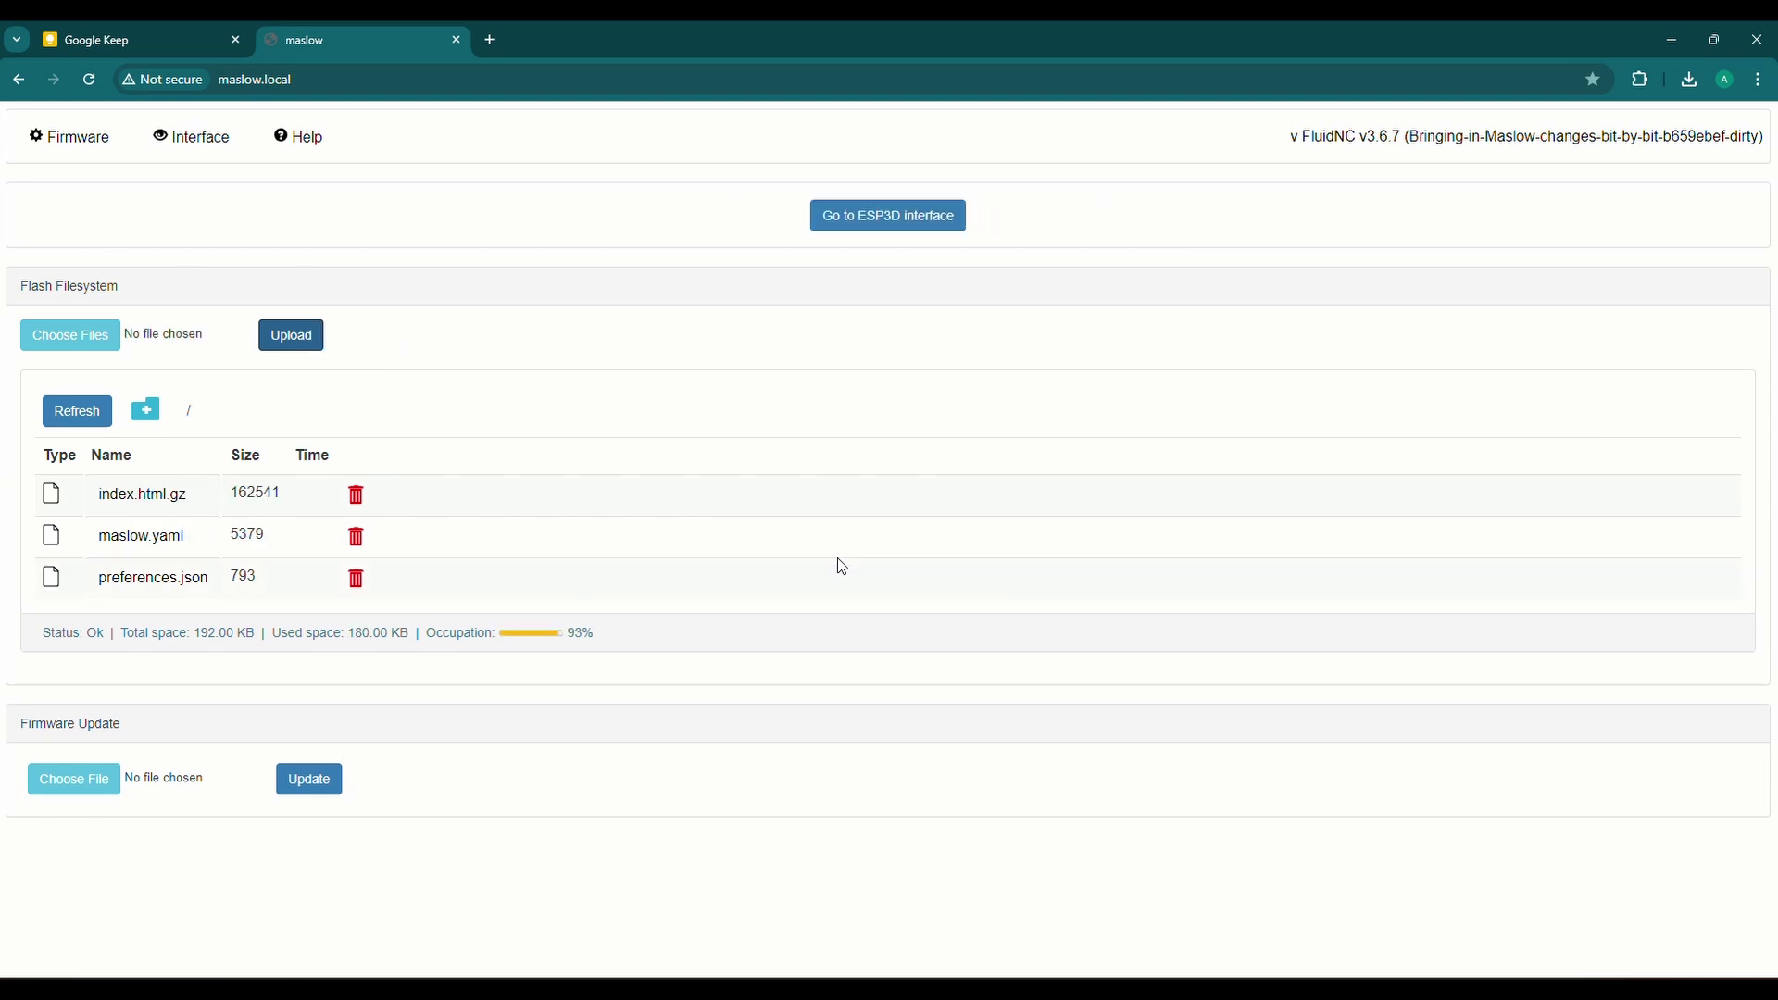
left_click(908, 221)
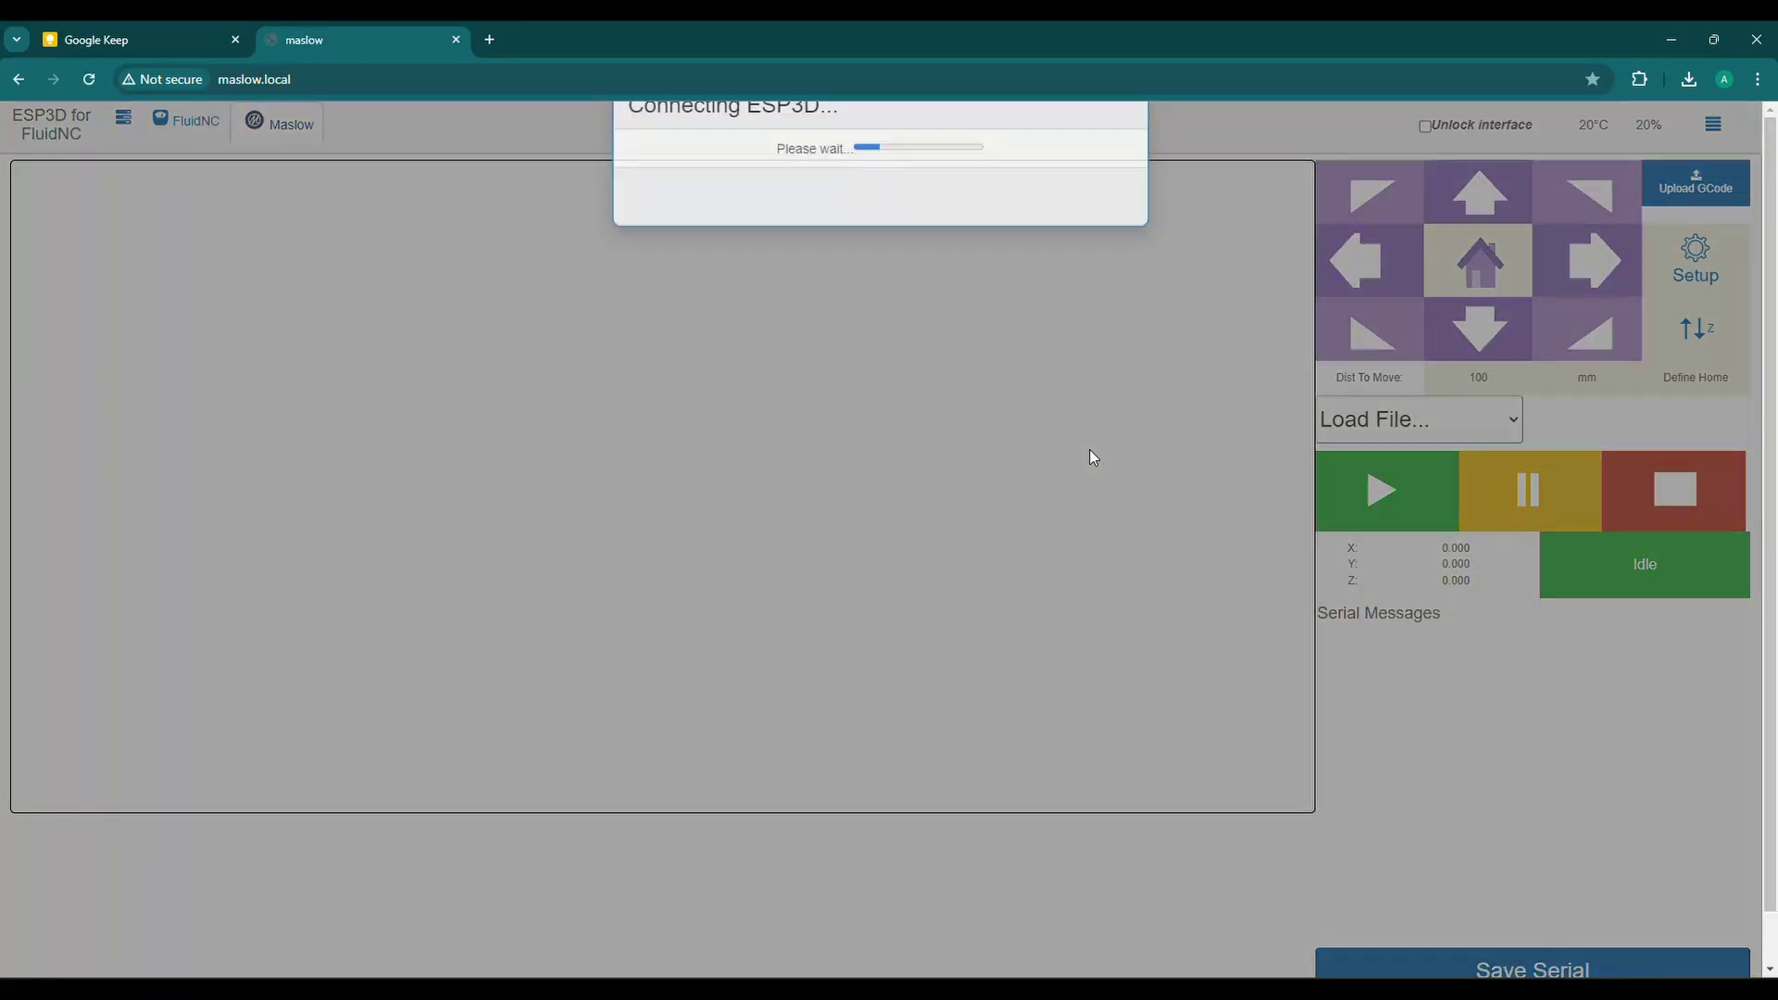